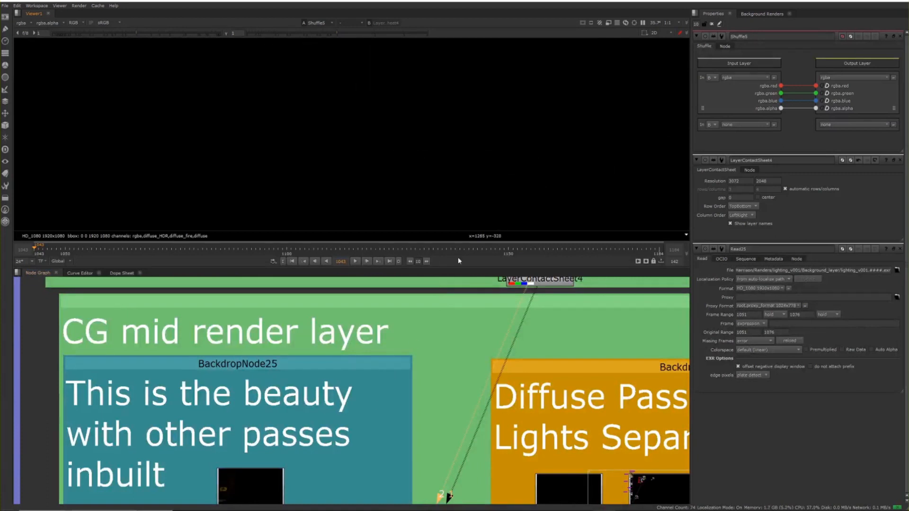
Step: Delete the LayerContactSheet4 node attached to Shuffle5 in the background render layer's diffuse section
{"action": "middle_click_drag", "start_coordinate": [408, 171], "coordinate": [458, 389]}
{"action": "key", "text": "space"}
{"action": "left_click", "coordinate": [485, 279]}
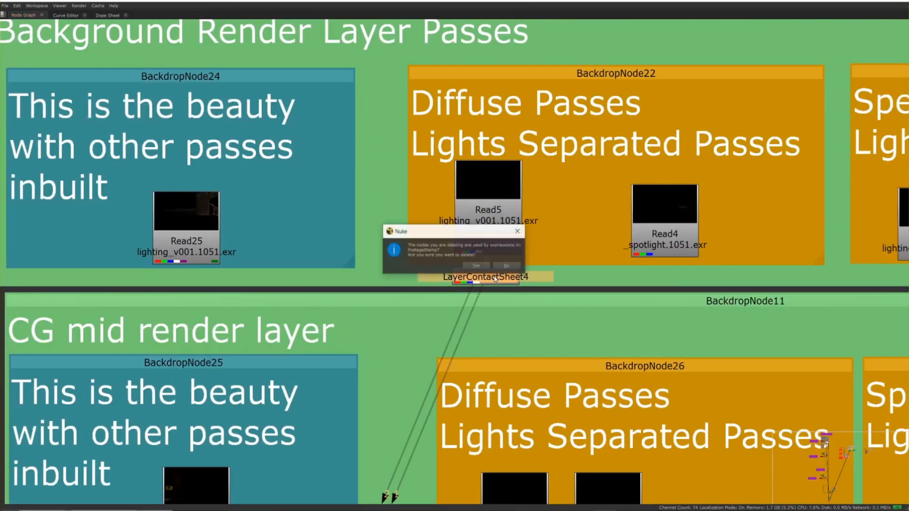
{"action": "key", "text": "Delete"}
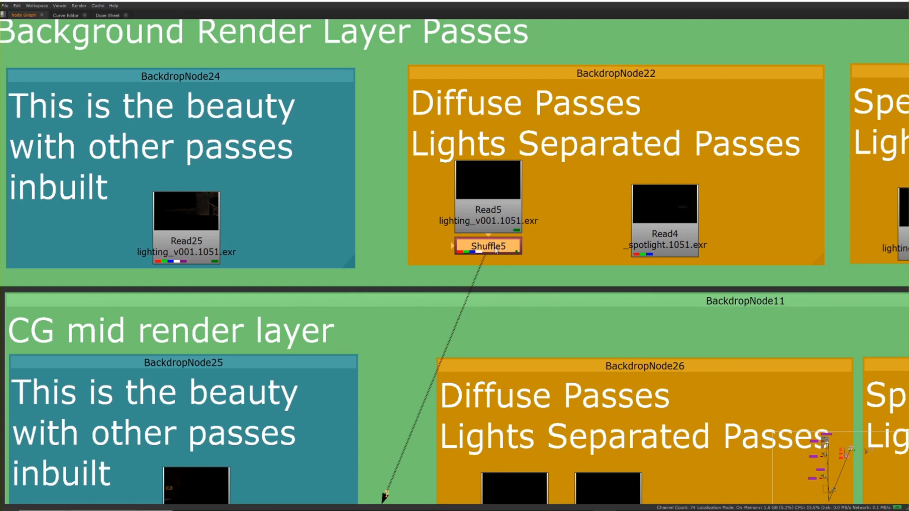
Step: Set Shuffle5's input layer to diffuse
{"action": "key", "text": "space"}
{"action": "left_click", "coordinate": [737, 78]}
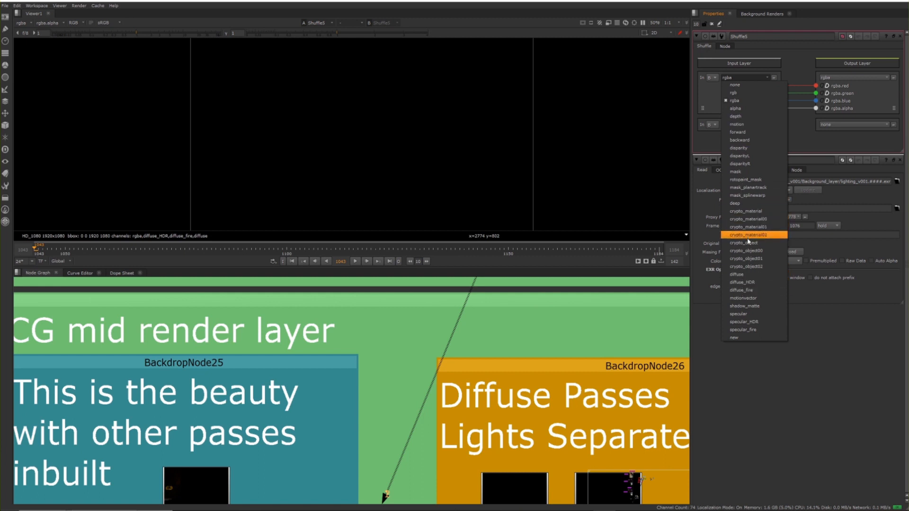
{"action": "left_click", "coordinate": [747, 275]}
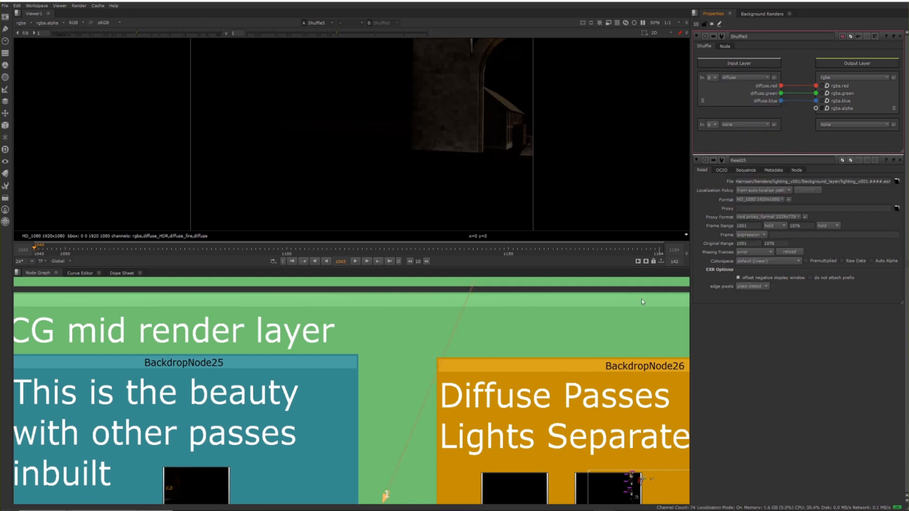
Step: Load the Read25 beauty render and the Shuffle5 diffuse pass into the viewer as two switchable inputs
{"action": "middle_click_drag", "start_coordinate": [420, 204], "coordinate": [416, 214]}
{"action": "scroll", "coordinate": [368, 392], "scroll_direction": "down", "scroll_amount": 1}
{"action": "middle_click_drag", "start_coordinate": [329, 363], "coordinate": [300, 494]}
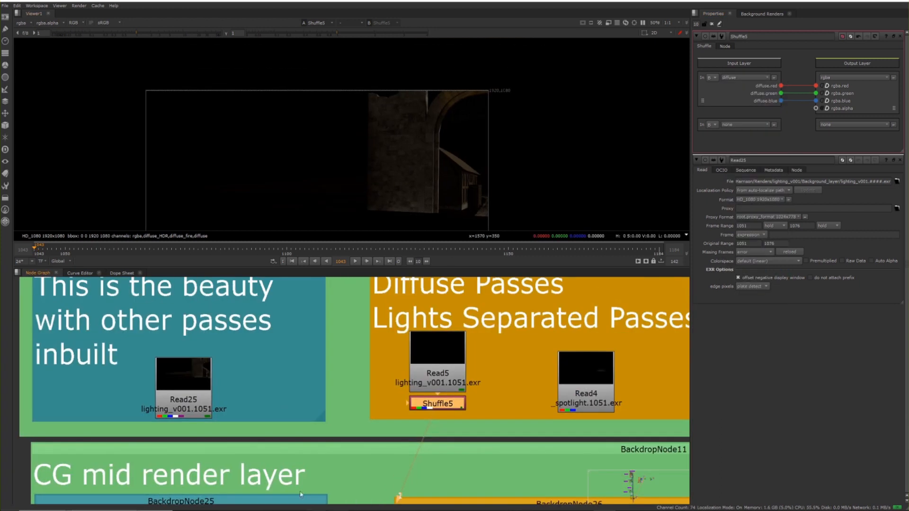
{"action": "left_click", "coordinate": [194, 403]}
{"action": "key", "text": "1"}
{"action": "left_click", "coordinate": [442, 407]}
{"action": "key", "text": "1"}
Step: Compare the beauty render with the diffuse pass full screen, alternating between them around the archway and portcullis
{"action": "scroll", "coordinate": [440, 176], "scroll_direction": "up", "scroll_amount": 1}
{"action": "middle_click_drag", "start_coordinate": [441, 177], "coordinate": [455, 149]}
{"action": "key", "text": "space"}
{"action": "scroll", "coordinate": [453, 212], "scroll_direction": "up", "scroll_amount": 4}
{"action": "middle_click_drag", "start_coordinate": [495, 288], "coordinate": [539, 73]}
{"action": "middle_click_drag", "start_coordinate": [502, 207], "coordinate": [564, 150]}
{"action": "key", "text": "2"}
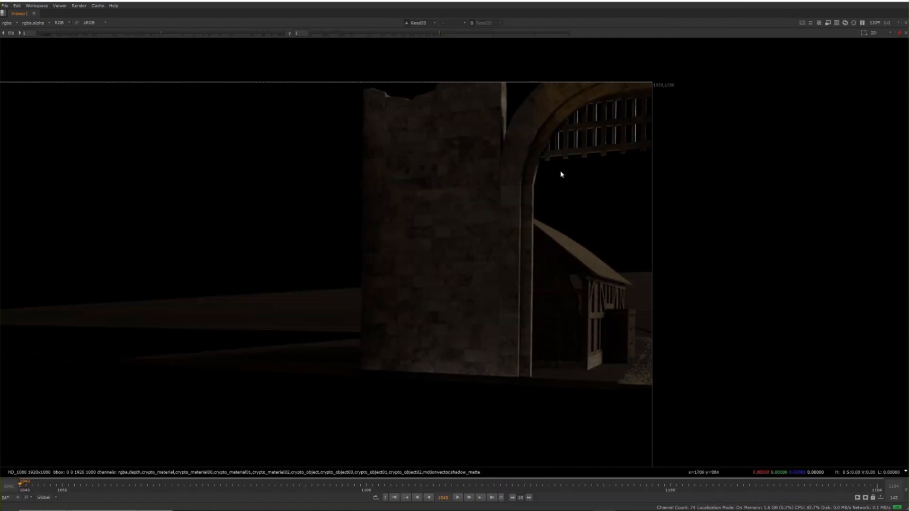
{"action": "key", "text": "1"}
{"action": "key", "text": "2"}
{"action": "key", "text": "1"}
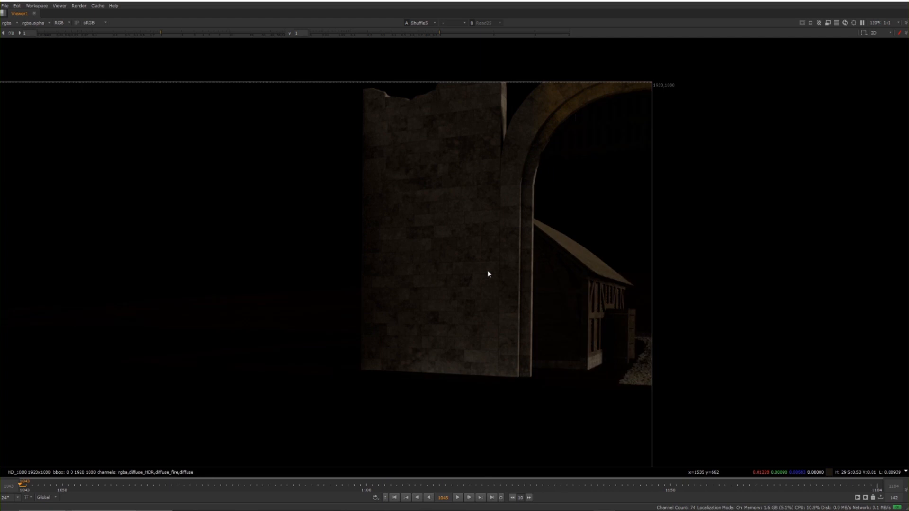
{"action": "key", "text": "2"}
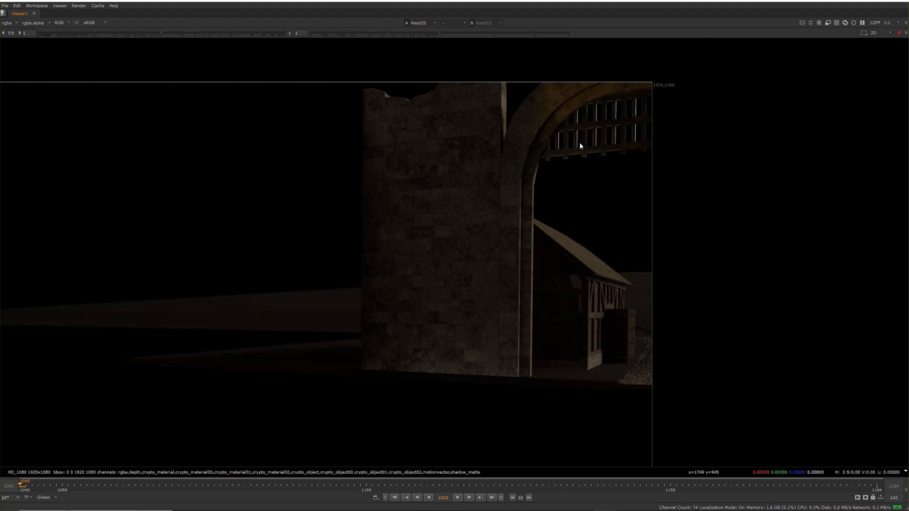
{"action": "key", "text": "1"}
{"action": "key", "text": "2"}
{"action": "key", "text": "1"}
{"action": "key", "text": "2"}
{"action": "key", "text": "1"}
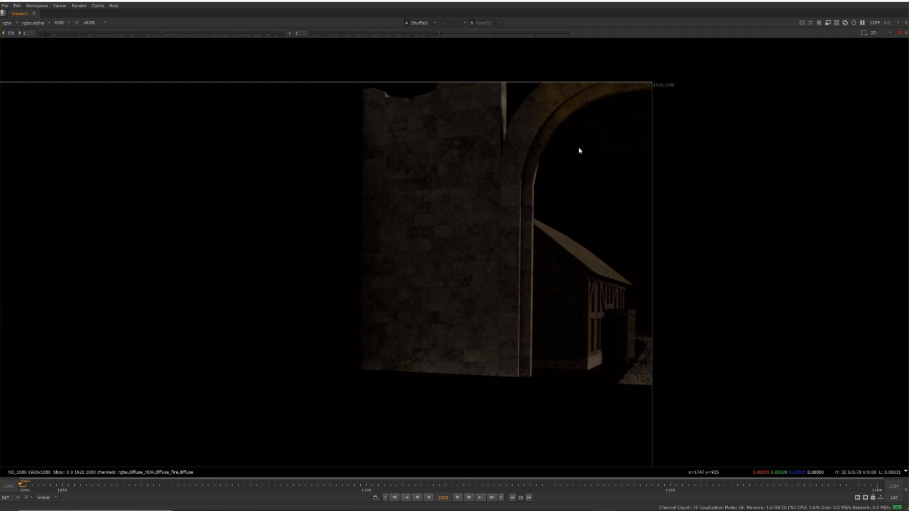
{"action": "key", "text": "2"}
{"action": "key", "text": "1"}
{"action": "key", "text": "2"}
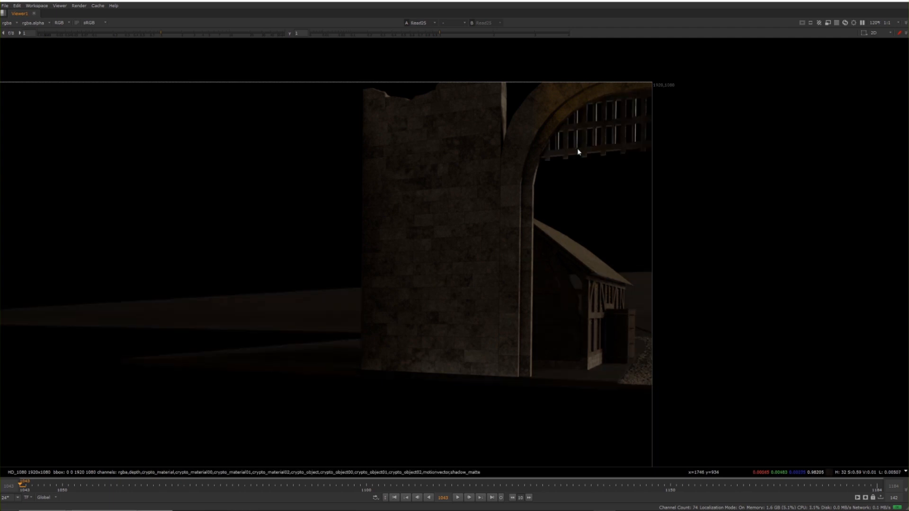
Step: Delete the Shuffle5 node below Read5 in the background layer's diffuse passes and accept the deletion
{"action": "key", "text": "space"}
{"action": "key", "text": "space"}
{"action": "scroll", "coordinate": [687, 126], "scroll_direction": "down", "scroll_amount": 2}
{"action": "middle_click_drag", "start_coordinate": [687, 127], "coordinate": [648, 261]}
{"action": "left_click_drag", "start_coordinate": [682, 231], "coordinate": [578, 340]}
{"action": "left_click_drag", "start_coordinate": [467, 202], "coordinate": [375, 315]}
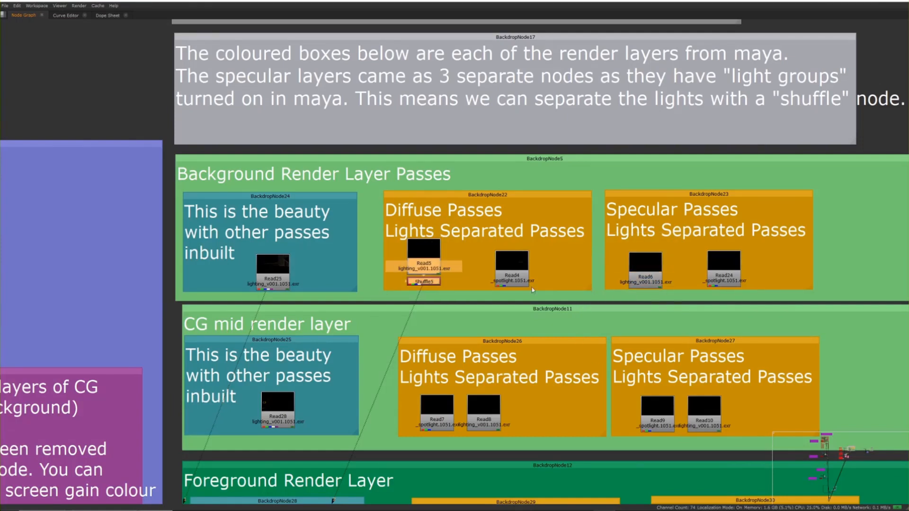
{"action": "scroll", "coordinate": [447, 301], "scroll_direction": "up", "scroll_amount": 3}
{"action": "left_click", "coordinate": [433, 283]}
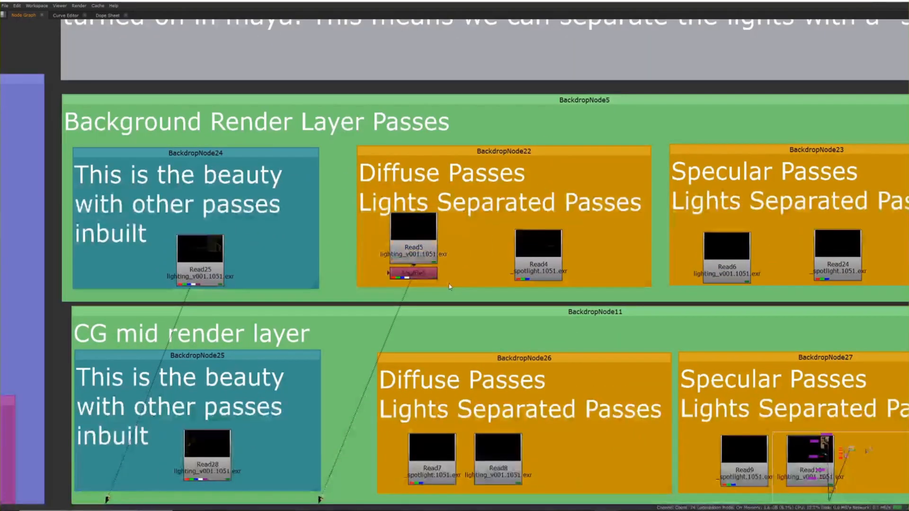
{"action": "left_click", "coordinate": [426, 276]}
{"action": "key", "text": "Delete"}
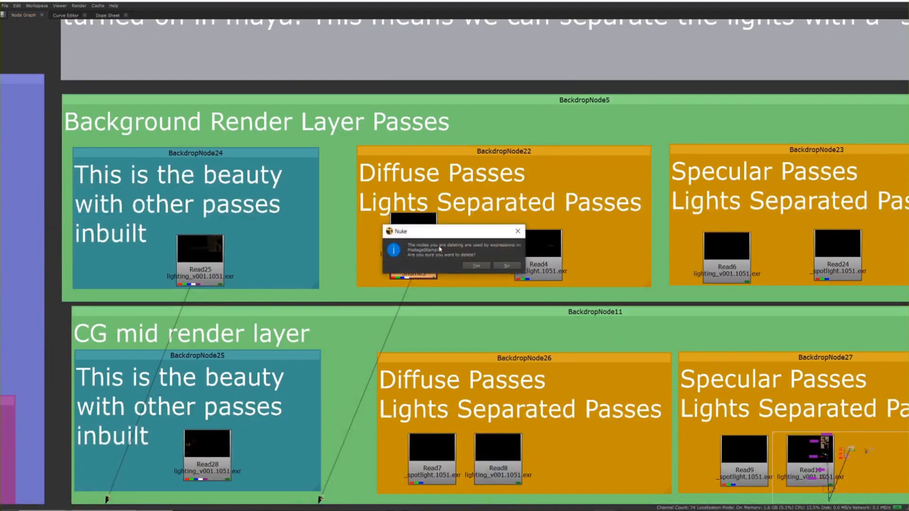
{"action": "left_click", "coordinate": [481, 268]}
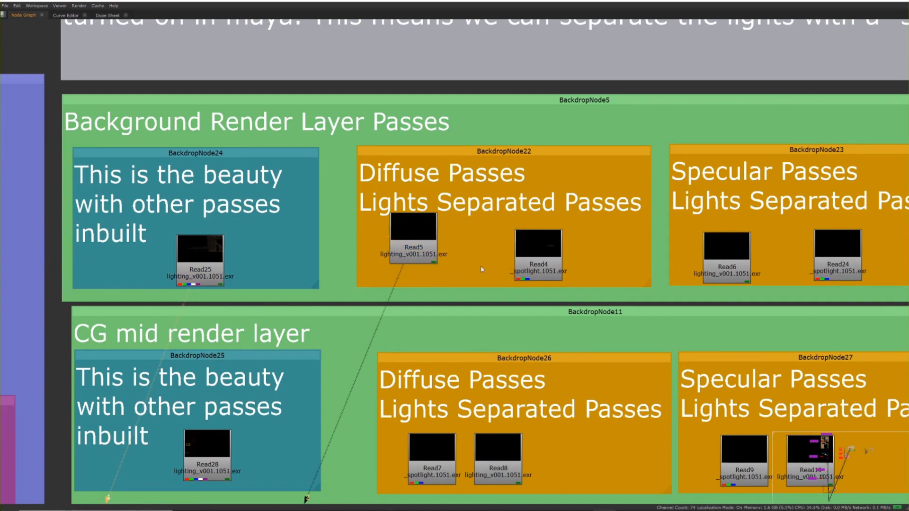
Step: Identify the Read5 diffuse and Read6 specular render nodes in the background render layer
{"action": "left_click_drag", "start_coordinate": [454, 253], "coordinate": [456, 255]}
{"action": "left_click", "coordinate": [738, 260]}
{"action": "left_click", "coordinate": [412, 248]}
{"action": "left_click", "coordinate": [705, 256]}
{"action": "left_click", "coordinate": [408, 242]}
Step: Find the Intermediate comp setup and select its Diffuse Renders postage stamp, PostageStamp7
{"action": "scroll", "coordinate": [408, 243], "scroll_direction": "down", "scroll_amount": 4}
{"action": "middle_click_drag", "start_coordinate": [242, 258], "coordinate": [876, 379]}
{"action": "scroll", "coordinate": [469, 310], "scroll_direction": "down", "scroll_amount": 2}
{"action": "middle_click_drag", "start_coordinate": [237, 219], "coordinate": [890, 138]}
{"action": "middle_click_drag", "start_coordinate": [366, 105], "coordinate": [579, 470]}
{"action": "middle_click_drag", "start_coordinate": [335, 183], "coordinate": [72, 253]}
{"action": "middle_click_drag", "start_coordinate": [249, 214], "coordinate": [332, 173]}
{"action": "middle_click_drag", "start_coordinate": [276, 158], "coordinate": [273, 150]}
{"action": "scroll", "coordinate": [271, 149], "scroll_direction": "up", "scroll_amount": 5}
{"action": "mouse_move", "coordinate": [327, 163]}
{"action": "middle_mouse_down"}
{"action": "mouse_move", "coordinate": [383, 235]}
{"action": "mouse_move", "coordinate": [403, 236]}
{"action": "middle_mouse_up"}
{"action": "left_click", "coordinate": [570, 115]}
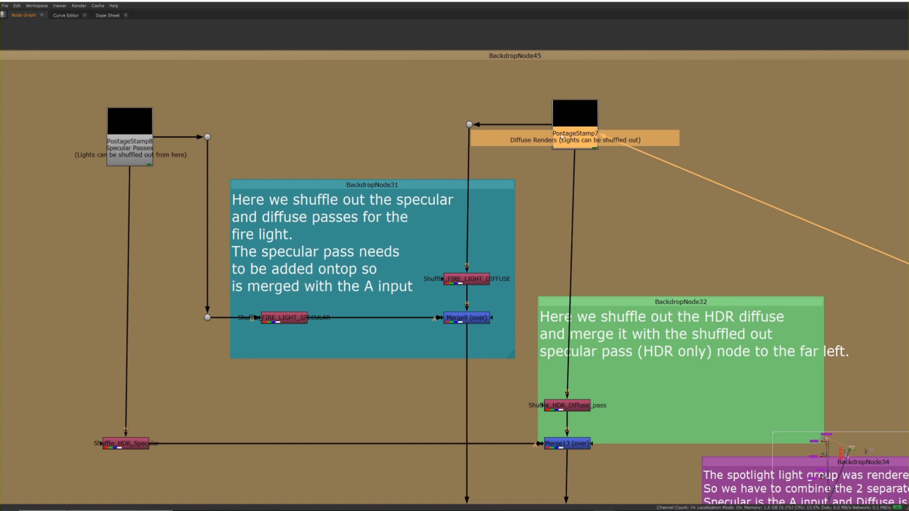
Step: Trace the Specular Passes postage stamp's link between the Intermediate comp setup and the background render layer
{"action": "left_click_drag", "start_coordinate": [115, 93], "coordinate": [65, 164]}
{"action": "middle_click_drag", "start_coordinate": [731, 235], "coordinate": [650, 201]}
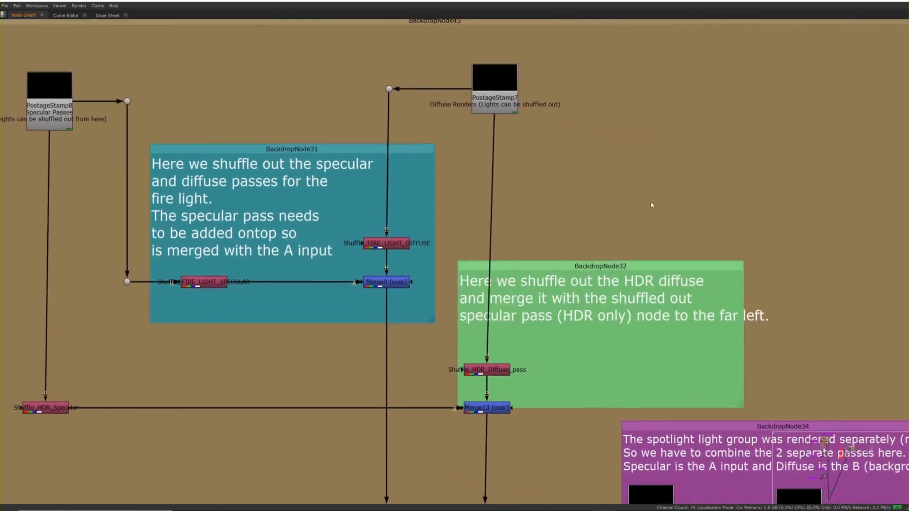
{"action": "scroll", "coordinate": [650, 201], "scroll_direction": "down", "scroll_amount": 15}
{"action": "middle_click_drag", "start_coordinate": [691, 221], "coordinate": [555, 220]}
{"action": "scroll", "coordinate": [603, 227], "scroll_direction": "up", "scroll_amount": 11}
{"action": "scroll", "coordinate": [635, 224], "scroll_direction": "up", "scroll_amount": 3}
{"action": "middle_click_drag", "start_coordinate": [635, 224], "coordinate": [582, 211]}
{"action": "mouse_move", "coordinate": [631, 241]}
{"action": "middle_mouse_down"}
{"action": "mouse_move", "coordinate": [764, 291]}
{"action": "mouse_move", "coordinate": [631, 246]}
{"action": "middle_mouse_up"}
{"action": "middle_click_drag", "start_coordinate": [575, 243], "coordinate": [882, 341]}
{"action": "middle_click_drag", "start_coordinate": [438, 152], "coordinate": [797, 313]}
{"action": "middle_click_drag", "start_coordinate": [454, 180], "coordinate": [517, 229]}
{"action": "scroll", "coordinate": [451, 161], "scroll_direction": "up", "scroll_amount": 5}
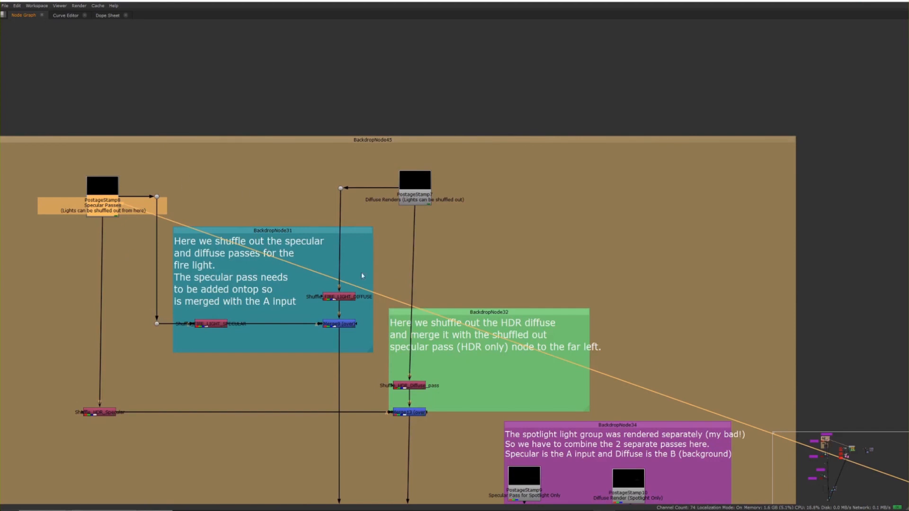
{"action": "middle_click_drag", "start_coordinate": [649, 322], "coordinate": [738, 304]}
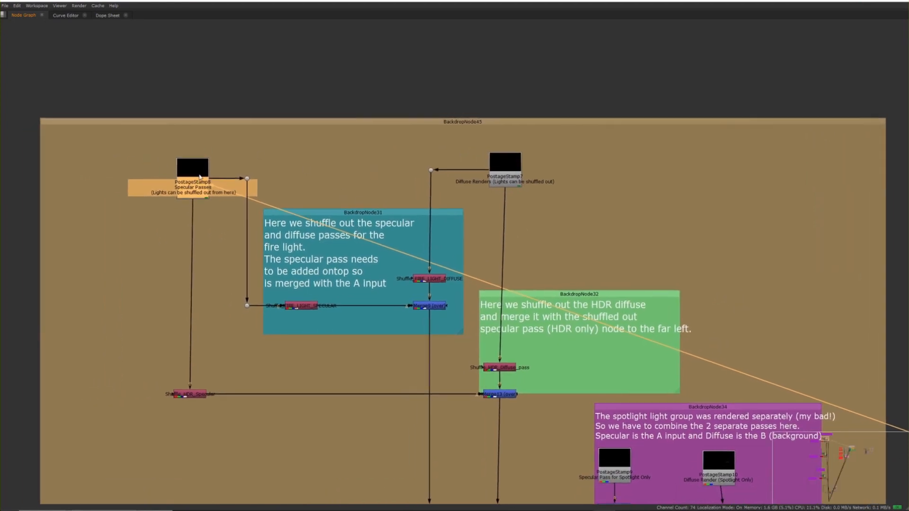
{"action": "scroll", "coordinate": [739, 284], "scroll_direction": "down", "scroll_amount": 6}
{"action": "middle_click_drag", "start_coordinate": [739, 303], "coordinate": [155, 205]}
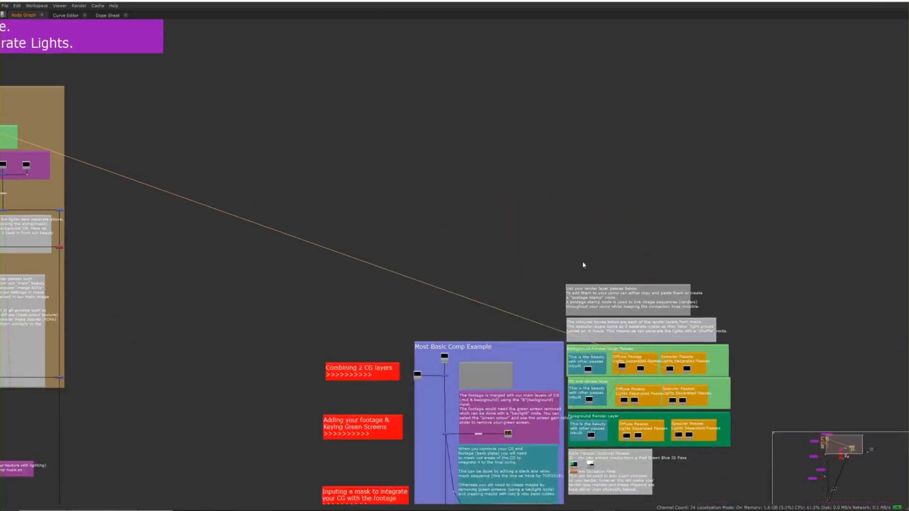
{"action": "middle_click_drag", "start_coordinate": [582, 264], "coordinate": [574, 236]}
{"action": "middle_click_drag", "start_coordinate": [275, 131], "coordinate": [737, 268]}
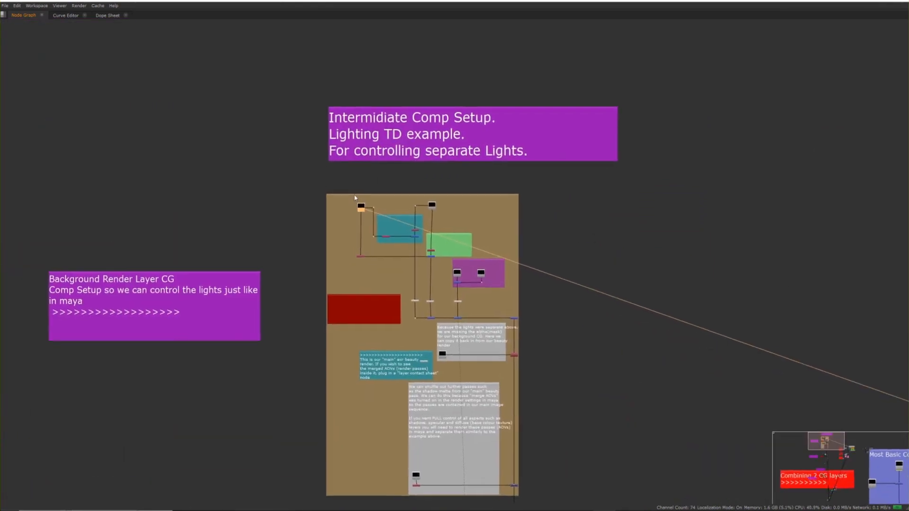
Step: Shift the Specular Passes postage stamp slightly sideways above Shuffle_HDR_Specular
{"action": "scroll", "coordinate": [353, 198], "scroll_direction": "up", "scroll_amount": 7}
{"action": "middle_click_drag", "start_coordinate": [485, 197], "coordinate": [383, 128]}
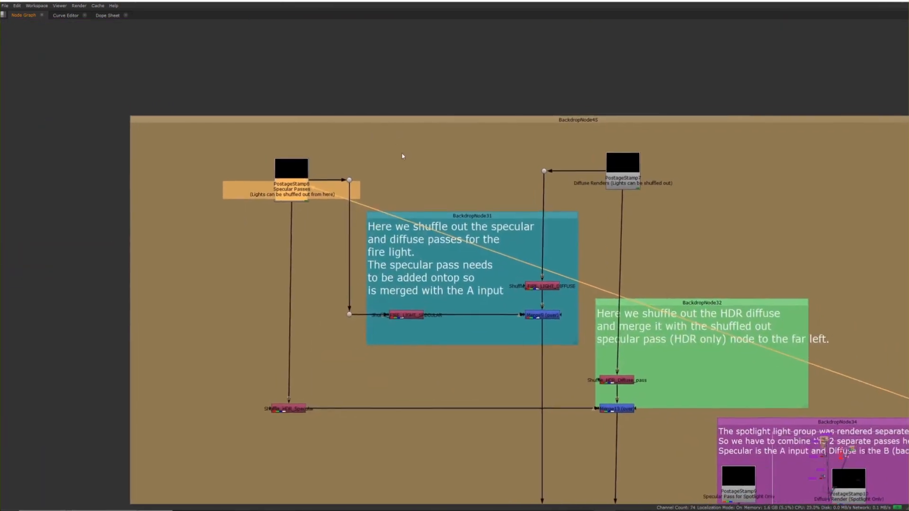
{"action": "scroll", "coordinate": [407, 153], "scroll_direction": "up", "scroll_amount": 2}
{"action": "middle_click_drag", "start_coordinate": [261, 181], "coordinate": [189, 133]}
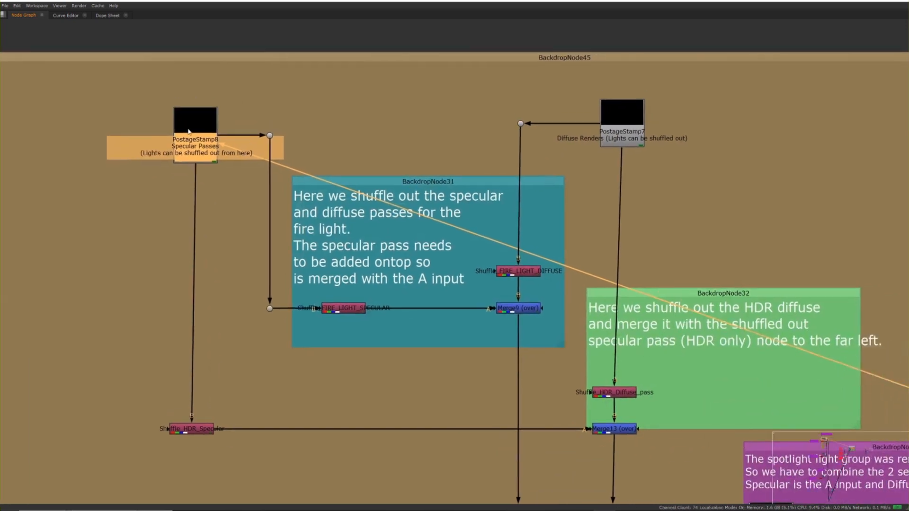
{"action": "left_click_drag", "start_coordinate": [195, 144], "coordinate": [189, 150]}
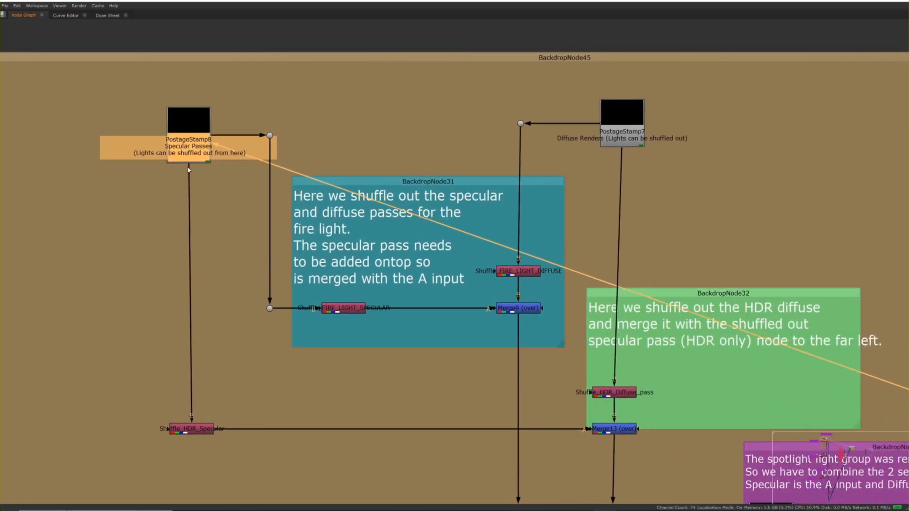
Step: Select Shuffle_FIRE_LIGHT_SPECULAR and examine which input layer it shuffles out
{"action": "middle_click_drag", "start_coordinate": [210, 146], "coordinate": [224, 95]}
{"action": "scroll", "coordinate": [324, 228], "scroll_direction": "up", "scroll_amount": 3}
{"action": "left_click", "coordinate": [358, 260]}
{"action": "left_click_drag", "start_coordinate": [384, 284], "coordinate": [383, 293]}
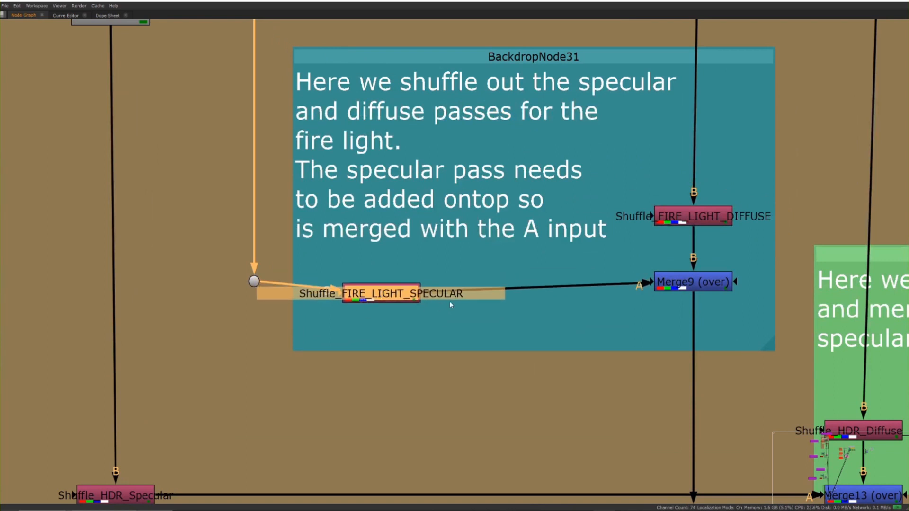
{"action": "scroll", "coordinate": [608, 309], "scroll_direction": "down", "scroll_amount": 3}
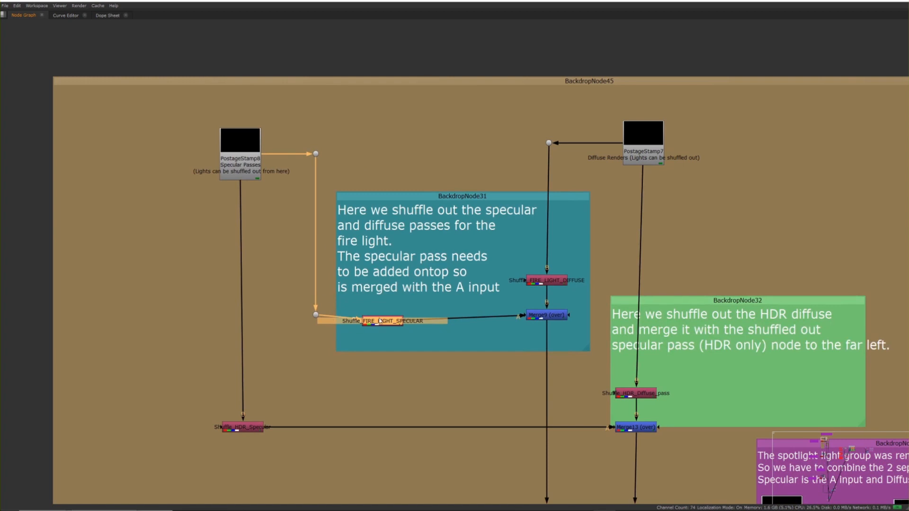
{"action": "key", "text": "space"}
{"action": "middle_click_drag", "start_coordinate": [490, 320], "coordinate": [314, 391]}
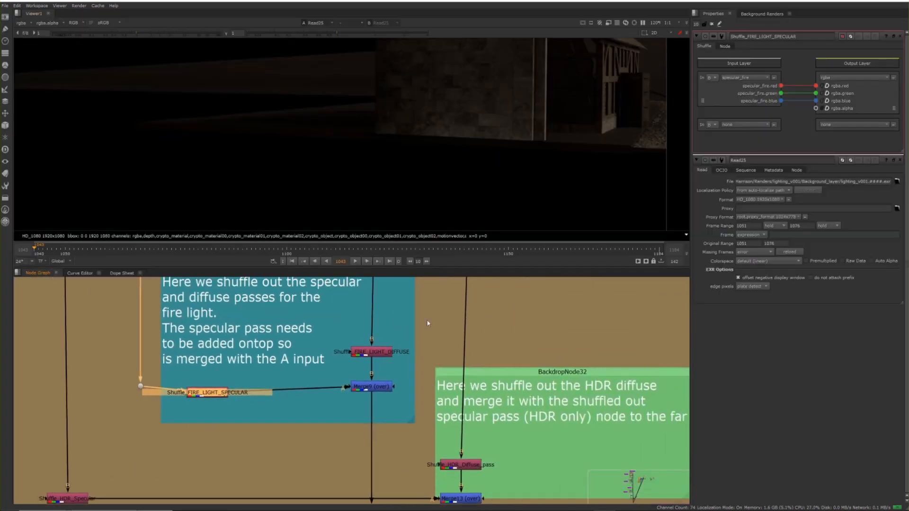
Step: Trace the Merge9 node's inputs back to the Diffuse Renders postage stamp
{"action": "key", "text": "space"}
{"action": "middle_click_drag", "start_coordinate": [403, 319], "coordinate": [499, 253]}
{"action": "scroll", "coordinate": [436, 256], "scroll_direction": "up", "scroll_amount": 3}
{"action": "left_click", "coordinate": [483, 353]}
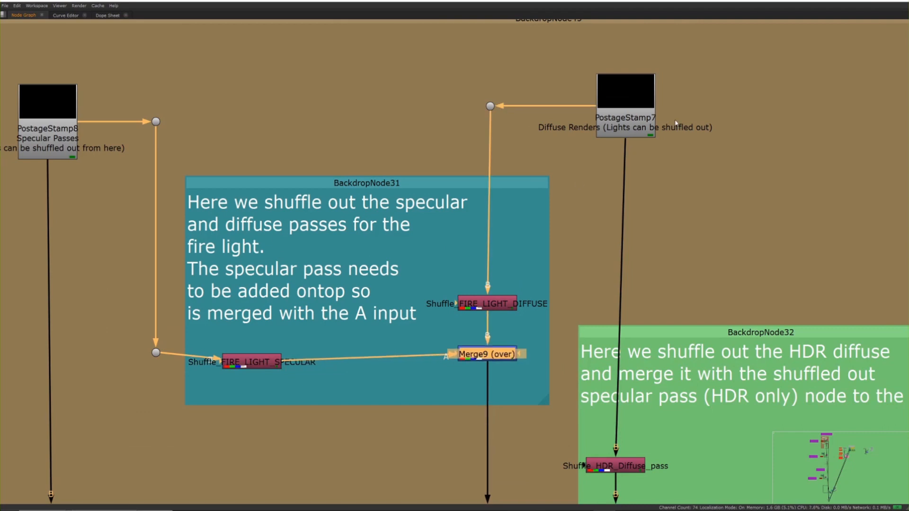
{"action": "left_click_drag", "start_coordinate": [625, 95], "coordinate": [631, 95]}
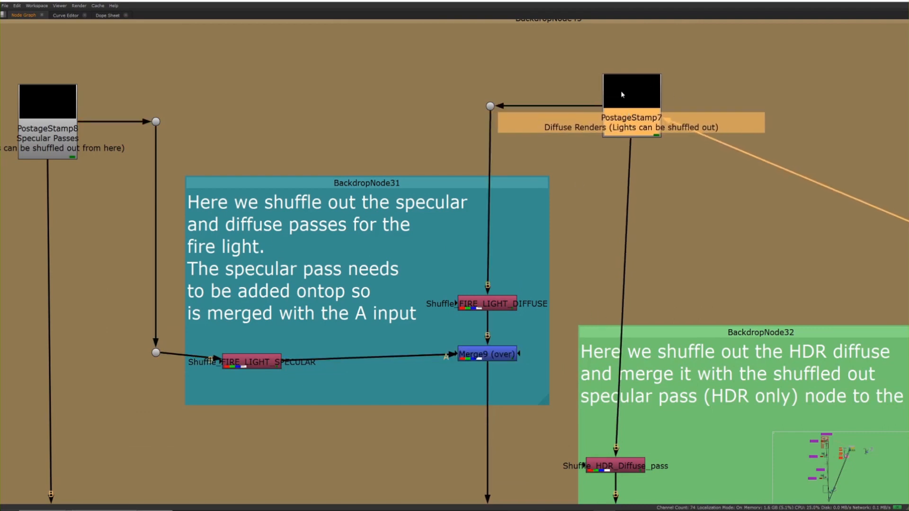
Step: Check Shuffle_FIRE_LIGHT_DIFFUSE's layer settings and show its output in the viewer
{"action": "left_click", "coordinate": [483, 308]}
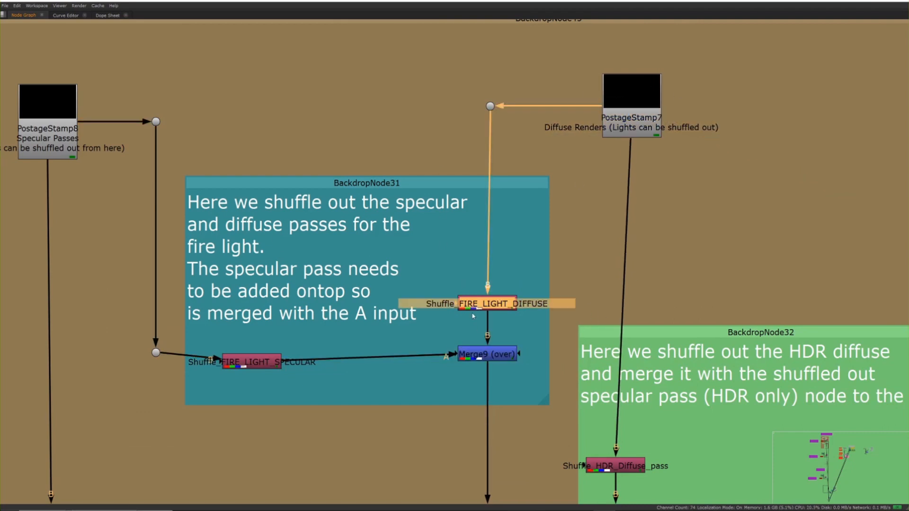
{"action": "key", "text": "space"}
{"action": "middle_click_drag", "start_coordinate": [483, 309], "coordinate": [487, 348]}
{"action": "left_click_drag", "start_coordinate": [489, 348], "coordinate": [487, 350]}
{"action": "key", "text": "2"}
{"action": "middle_click_drag", "start_coordinate": [458, 182], "coordinate": [373, 153]}
{"action": "scroll", "coordinate": [369, 154], "scroll_direction": "down", "scroll_amount": 5}
{"action": "middle_click_drag", "start_coordinate": [264, 102], "coordinate": [267, 90]}
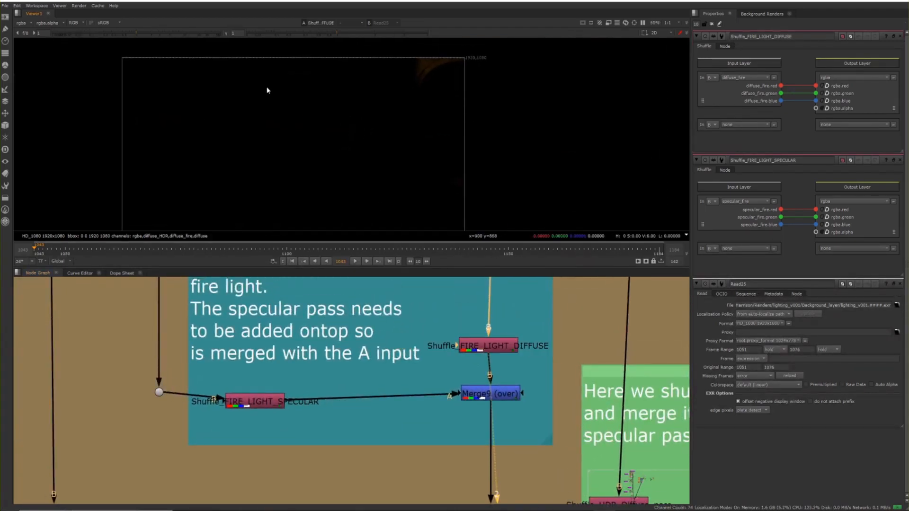
Step: Raise the viewer gain to about 14 and compare the specular and diffuse fire light passes
{"action": "left_click_drag", "start_coordinate": [136, 33], "coordinate": [191, 33]}
{"action": "left_click_drag", "start_coordinate": [246, 405], "coordinate": [265, 401]}
{"action": "key", "text": "1"}
{"action": "left_click", "coordinate": [488, 345]}
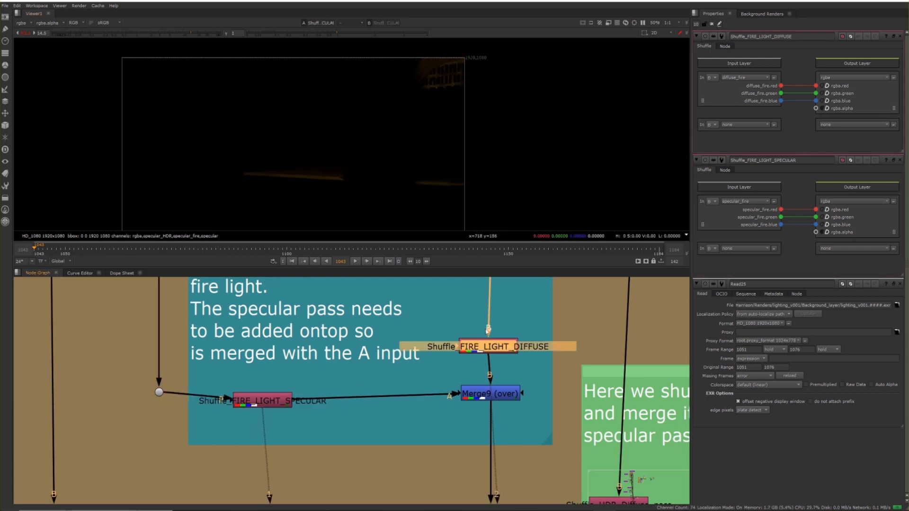
{"action": "key", "text": "1"}
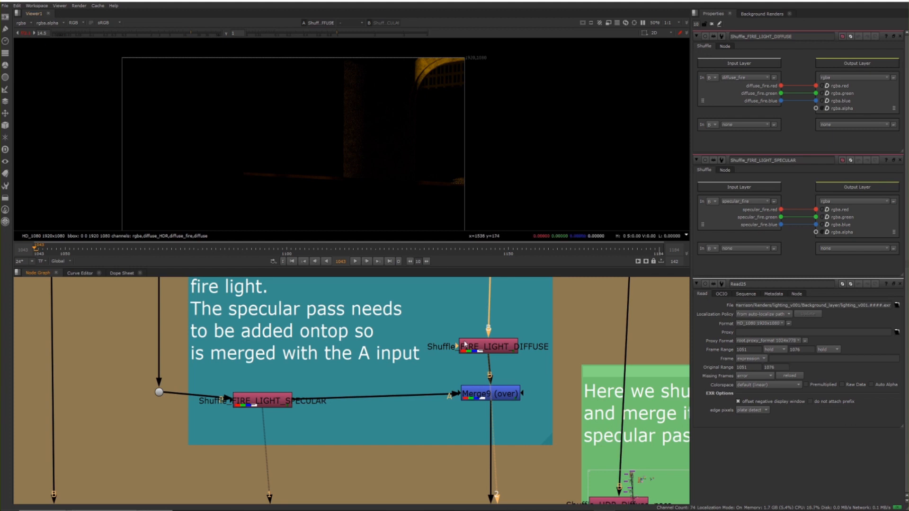
{"action": "left_click_drag", "start_coordinate": [473, 351], "coordinate": [473, 348]}
{"action": "left_click_drag", "start_coordinate": [276, 406], "coordinate": [275, 409]}
Step: View the Merge9 result combining the fire light's specular and diffuse passes
{"action": "left_click", "coordinate": [477, 398]}
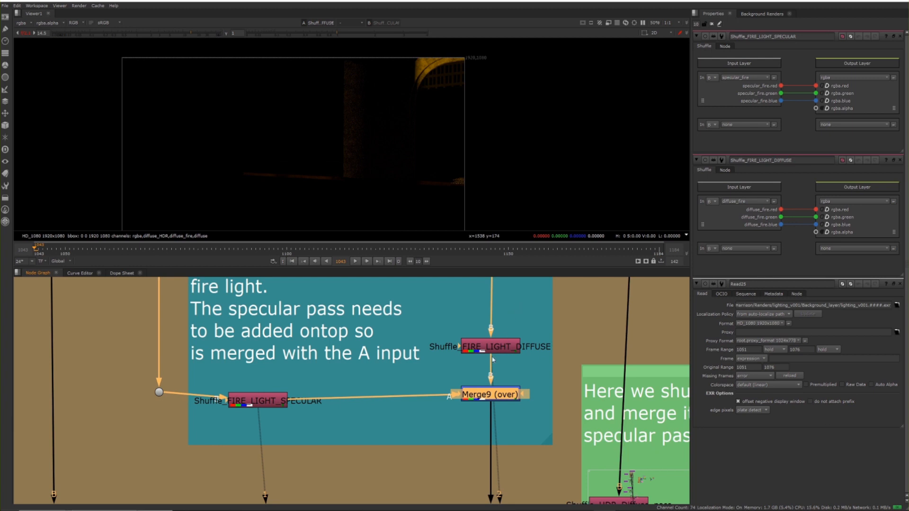
{"action": "left_click_drag", "start_coordinate": [482, 391], "coordinate": [479, 392]}
{"action": "key", "text": "1"}
{"action": "left_click", "coordinate": [479, 374]}
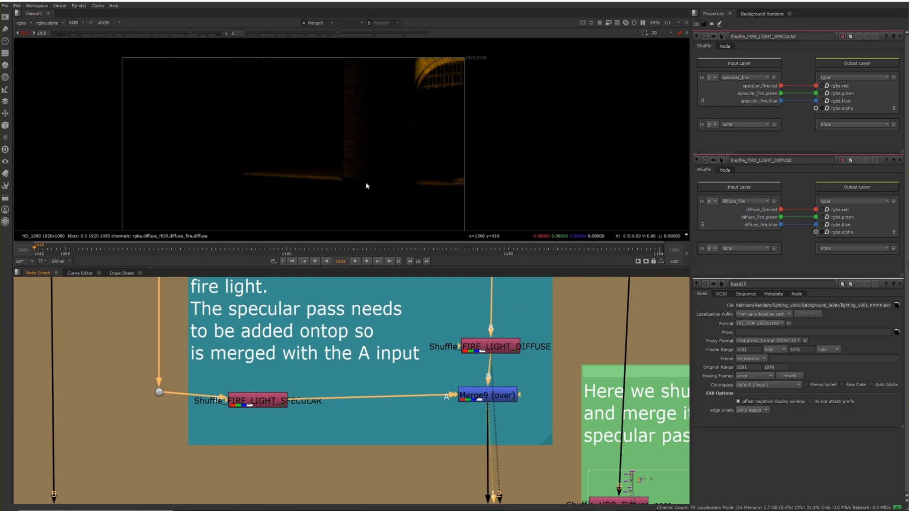
{"action": "middle_click_drag", "start_coordinate": [412, 344], "coordinate": [423, 331]}
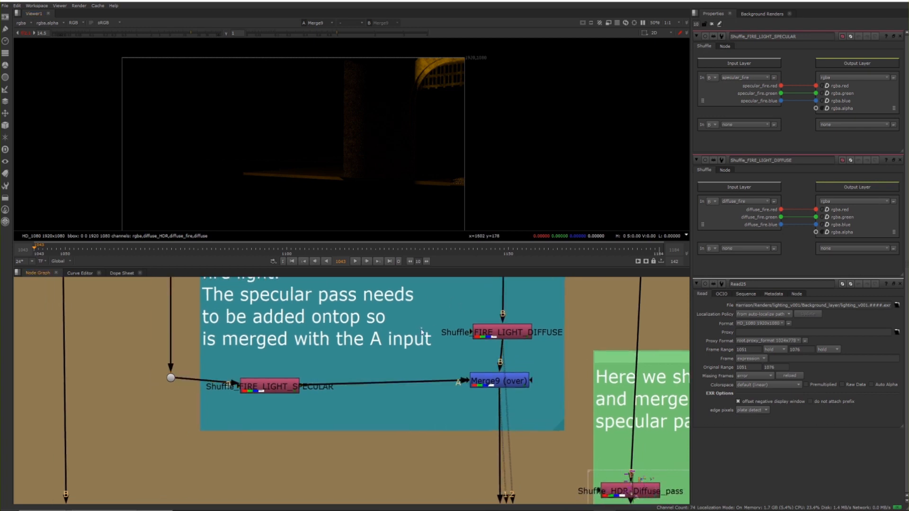
Step: Reset the viewer gain and follow the fire light branch from Merge9 down to Exposure_FIRE_LIGHT in the enlarged node graph
{"action": "left_click", "coordinate": [26, 33]}
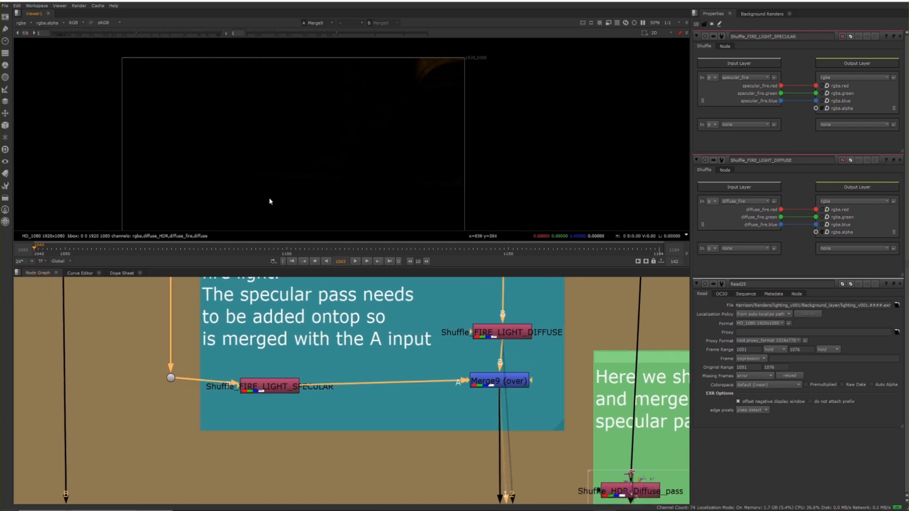
{"action": "scroll", "coordinate": [334, 294], "scroll_direction": "down", "scroll_amount": 2}
{"action": "key", "text": "space"}
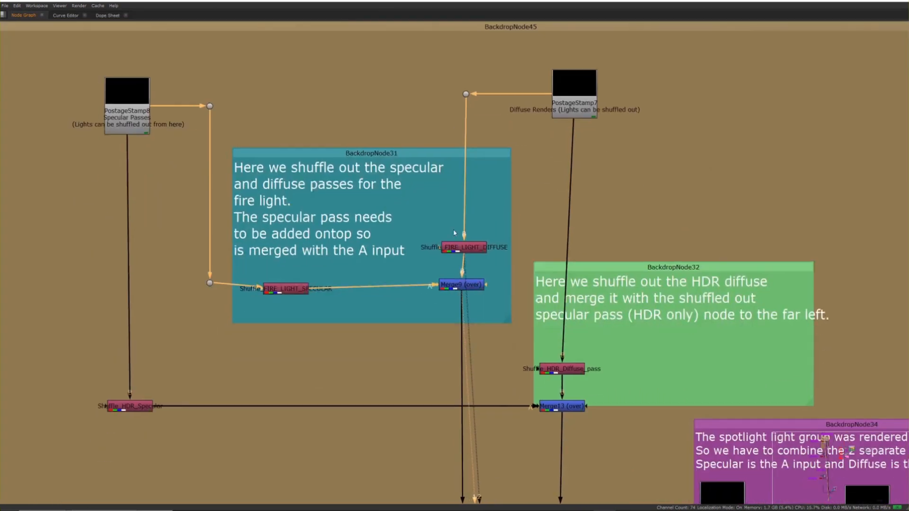
{"action": "middle_click_drag", "start_coordinate": [424, 291], "coordinate": [394, 167]}
{"action": "middle_click_drag", "start_coordinate": [407, 327], "coordinate": [417, 108]}
{"action": "middle_click_drag", "start_coordinate": [403, 284], "coordinate": [333, 315]}
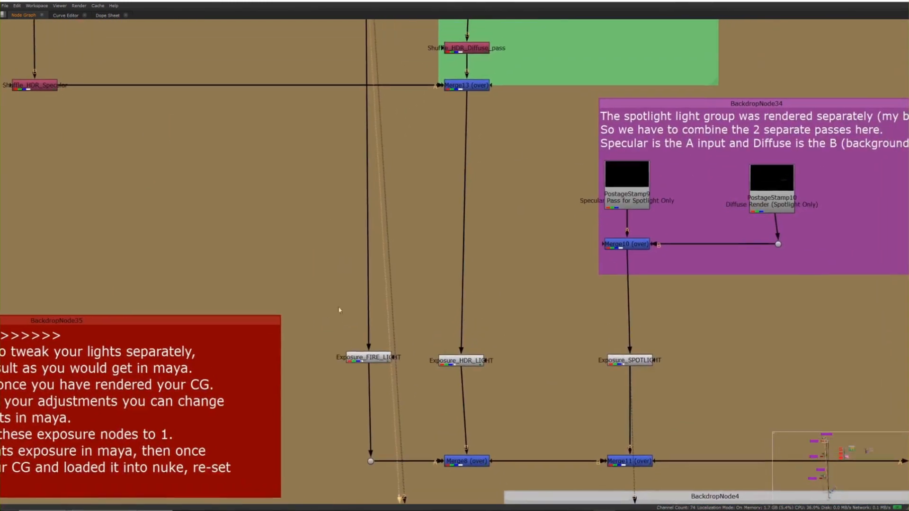
Step: Select the fire, HDR and spotlight exposure nodes next to the Lights Controller note and trace their incoming branches
{"action": "middle_click_drag", "start_coordinate": [369, 173], "coordinate": [349, 268]}
{"action": "scroll", "coordinate": [352, 199], "scroll_direction": "down", "scroll_amount": 3}
{"action": "middle_click_drag", "start_coordinate": [328, 128], "coordinate": [325, 156]}
{"action": "middle_click_drag", "start_coordinate": [358, 290], "coordinate": [384, 255]}
{"action": "left_click_drag", "start_coordinate": [326, 308], "coordinate": [562, 382]}
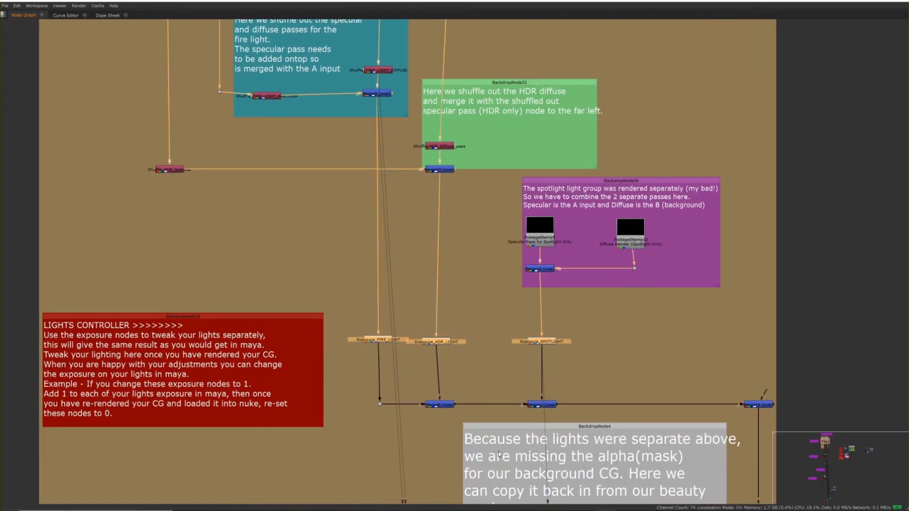
{"action": "scroll", "coordinate": [400, 325], "scroll_direction": "up", "scroll_amount": 4}
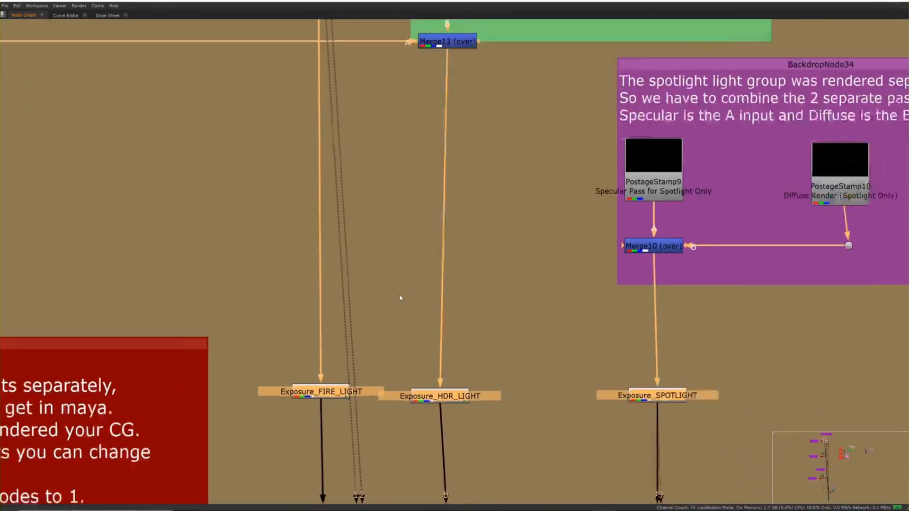
{"action": "scroll", "coordinate": [398, 298], "scroll_direction": "down", "scroll_amount": 5}
{"action": "middle_click_drag", "start_coordinate": [326, 319], "coordinate": [345, 249]}
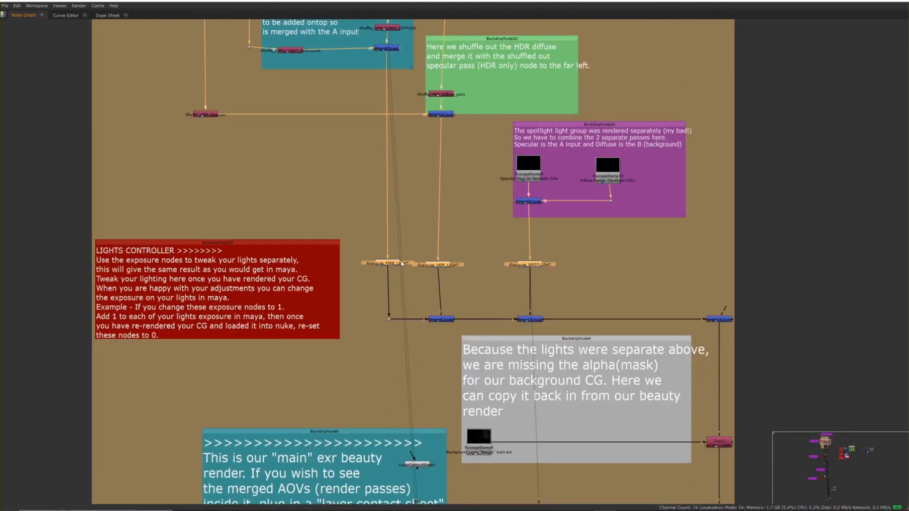
Step: Select Exposure_HDR_LIGHT, restore the full workspace layout and show that node's output in the viewer
{"action": "scroll", "coordinate": [420, 279], "scroll_direction": "up", "scroll_amount": 5}
{"action": "left_click_drag", "start_coordinate": [419, 277], "coordinate": [429, 280]}
{"action": "left_click", "coordinate": [523, 225]}
{"action": "left_click", "coordinate": [409, 274]}
{"action": "key", "text": "space"}
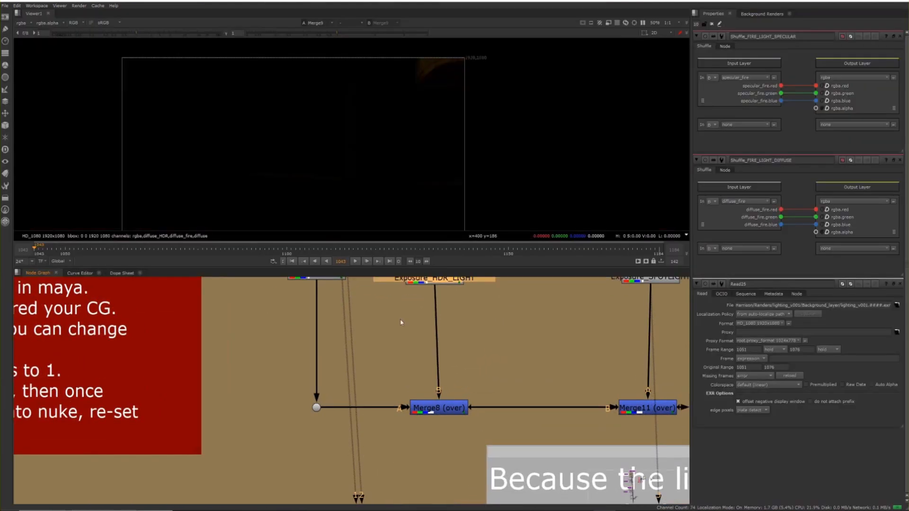
{"action": "middle_click_drag", "start_coordinate": [498, 294], "coordinate": [386, 412]}
{"action": "scroll", "coordinate": [433, 355], "scroll_direction": "down", "scroll_amount": 3}
{"action": "middle_click_drag", "start_coordinate": [344, 386], "coordinate": [331, 387]}
{"action": "left_click_drag", "start_coordinate": [344, 381], "coordinate": [347, 381]}
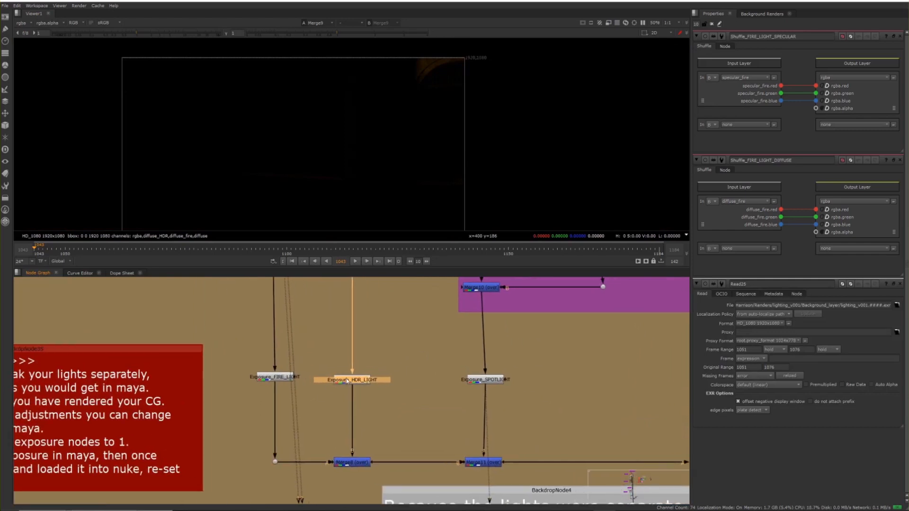
{"action": "key", "text": "1"}
{"action": "left_click", "coordinate": [319, 380]}
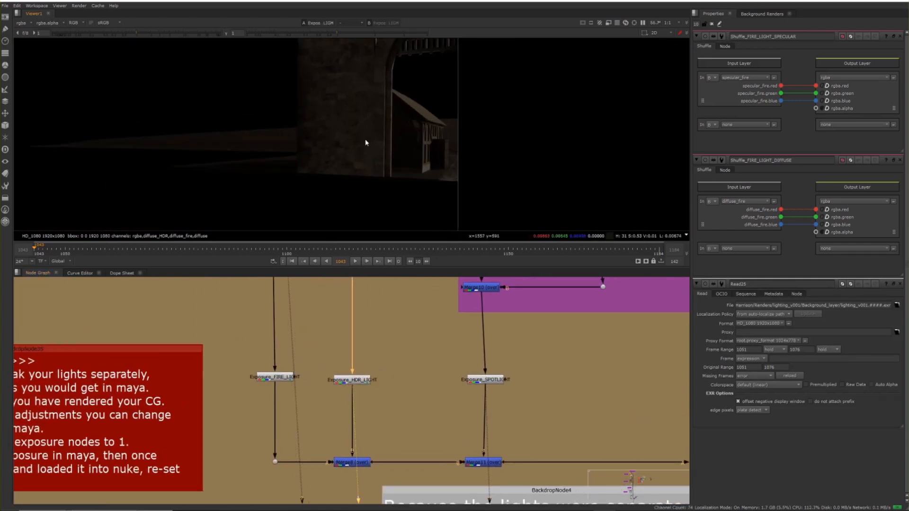
Step: Show the Merge14 output, where the separate light branches are combined, in the viewer
{"action": "middle_click_drag", "start_coordinate": [413, 311], "coordinate": [173, 267]}
{"action": "scroll", "coordinate": [443, 331], "scroll_direction": "down", "scroll_amount": 4}
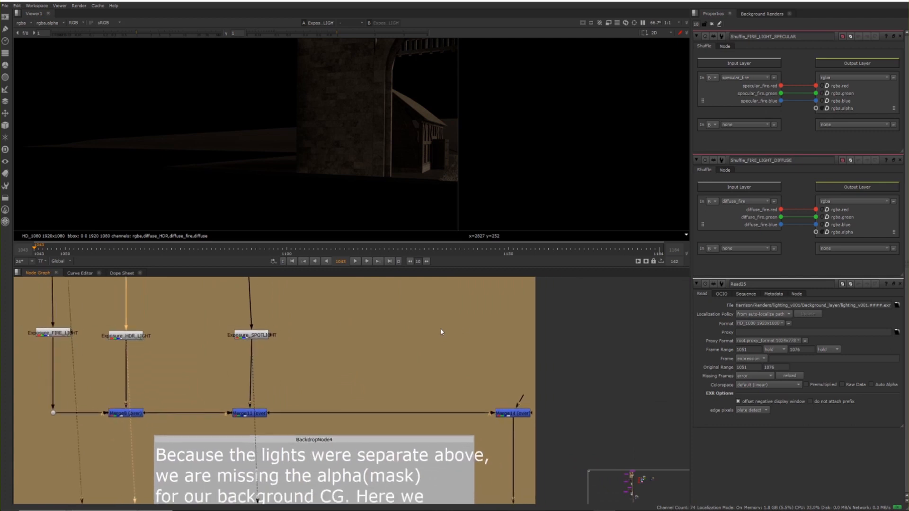
{"action": "left_click", "coordinate": [495, 399]}
{"action": "key", "text": "1"}
{"action": "left_click_drag", "start_coordinate": [569, 378], "coordinate": [523, 353]}
{"action": "middle_click_drag", "start_coordinate": [470, 346], "coordinate": [597, 365]}
{"action": "middle_click_drag", "start_coordinate": [378, 164], "coordinate": [372, 191]}
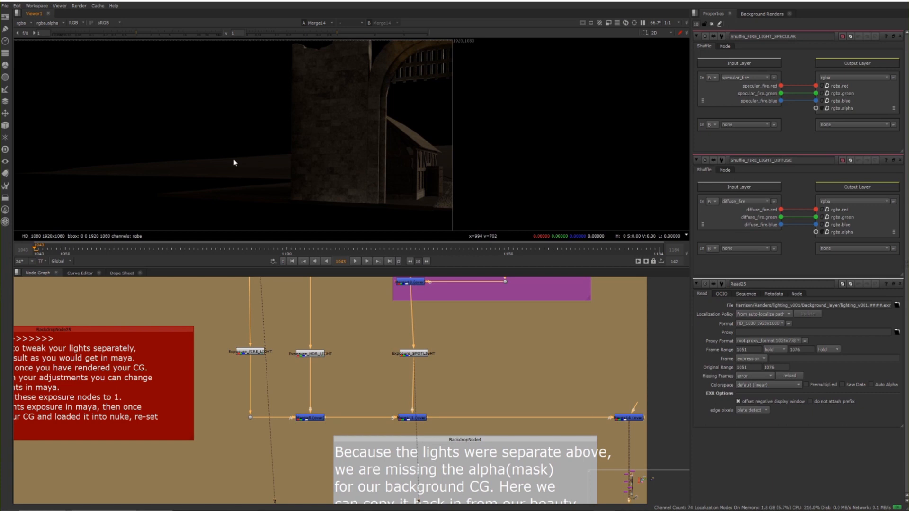
Step: Open Exposure_HDR_LIGHT and raise its ganged red, green and blue exposure through 1, 2 and 3 to 4 stops
{"action": "double_click", "coordinate": [296, 356]}
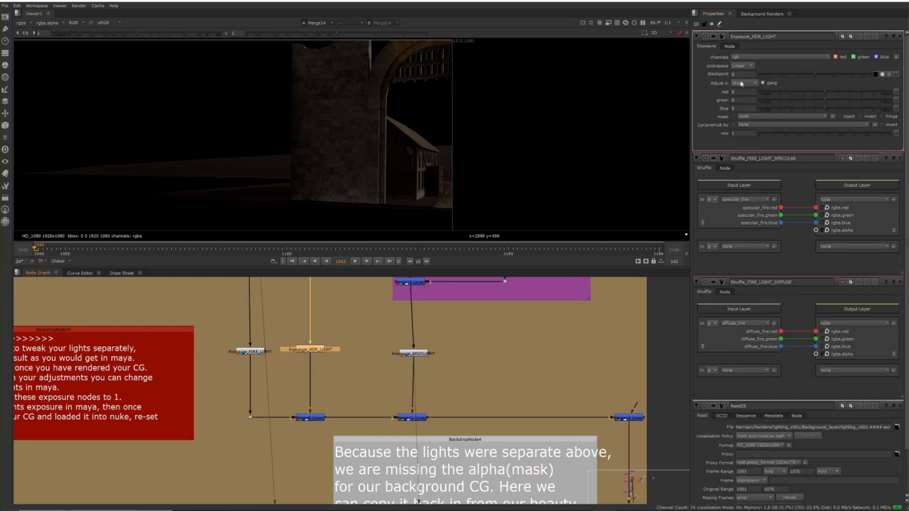
{"action": "left_click", "coordinate": [743, 92]}
{"action": "type", "text": "1"}
{"action": "key", "text": "Return"}
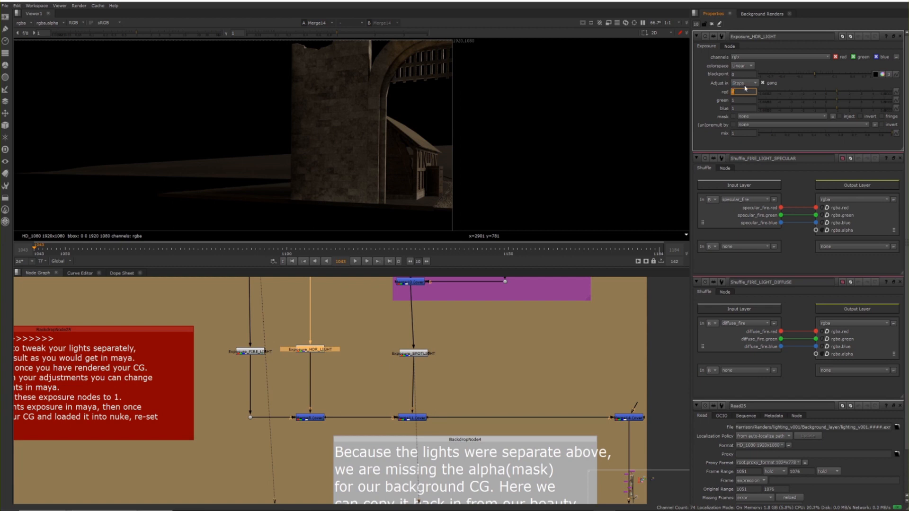
{"action": "type", "text": "2"}
{"action": "key", "text": "Return"}
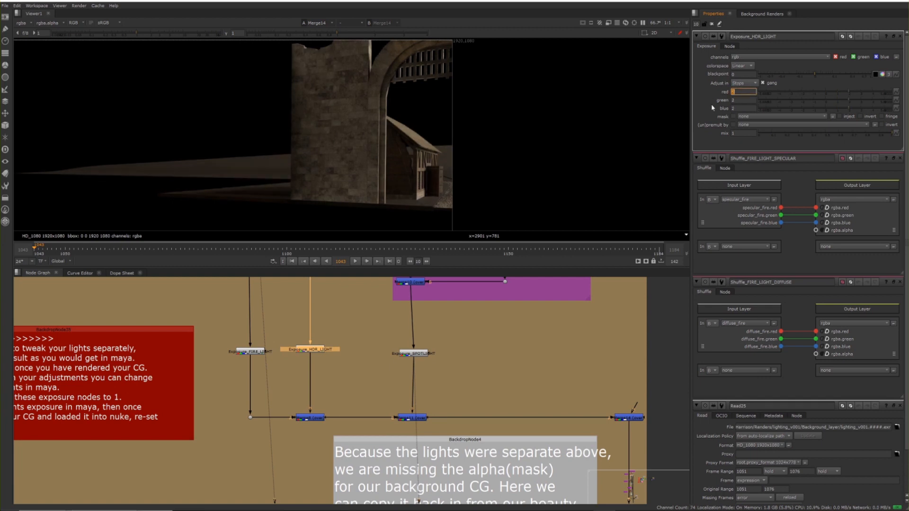
{"action": "type", "text": "3"}
{"action": "key", "text": "Return"}
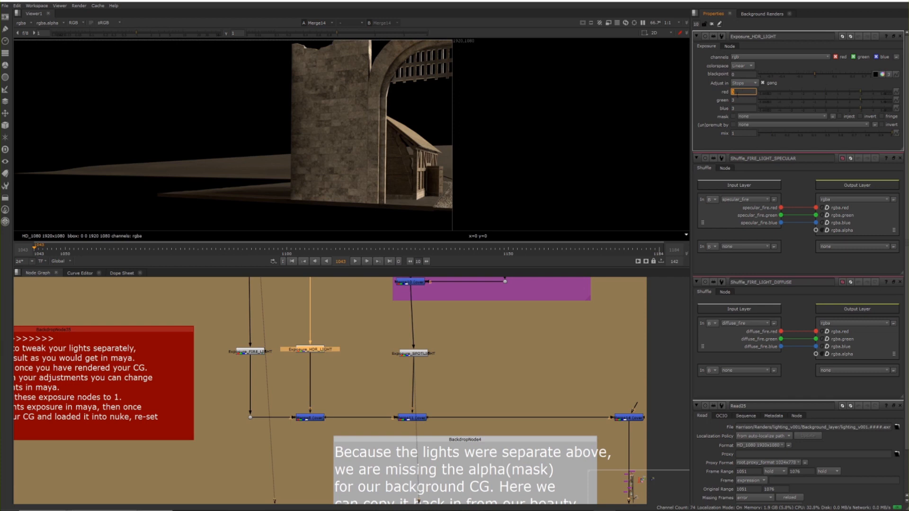
{"action": "type", "text": "4"}
{"action": "key", "text": "Return"}
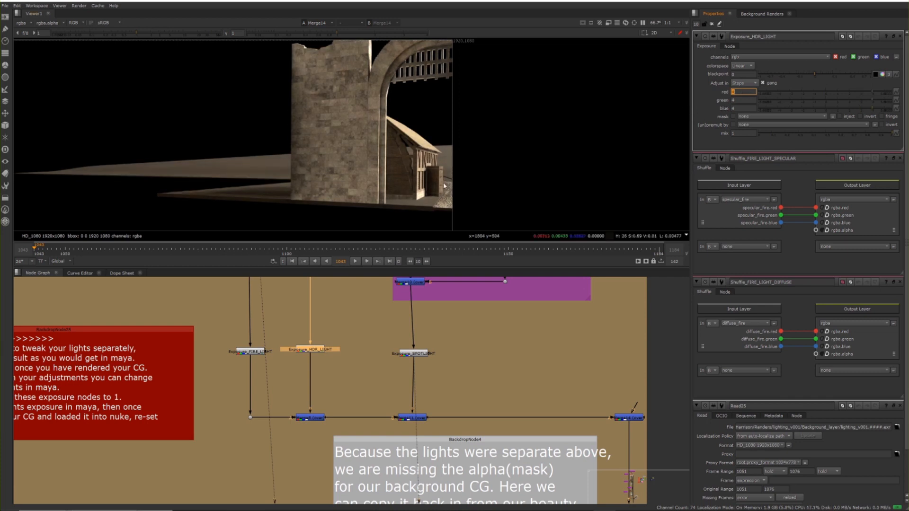
{"action": "scroll", "coordinate": [398, 334], "scroll_direction": "down", "scroll_amount": 5}
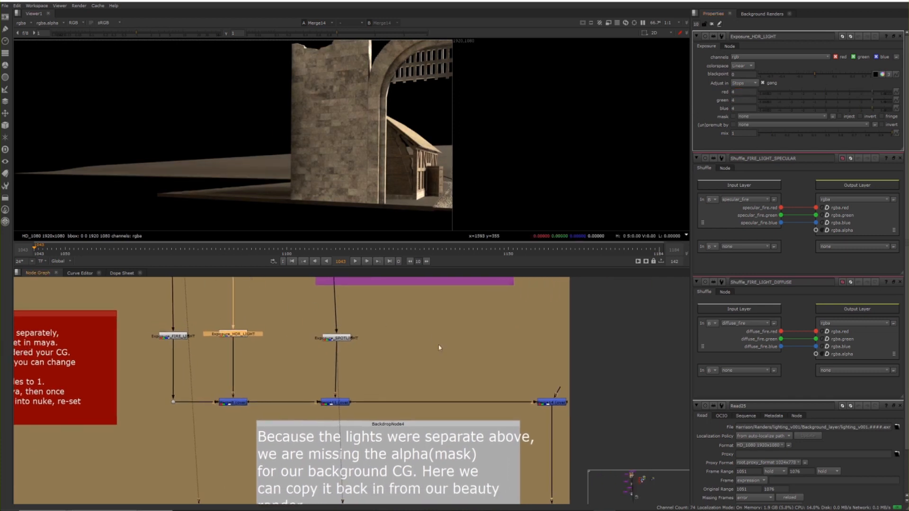
{"action": "scroll", "coordinate": [409, 343], "scroll_direction": "up", "scroll_amount": 3}
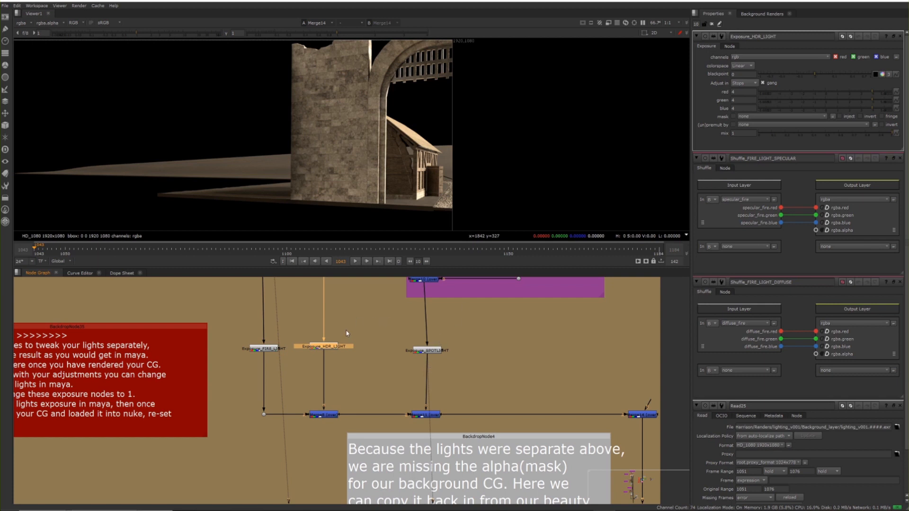
{"action": "left_click_drag", "start_coordinate": [326, 347], "coordinate": [326, 347]}
{"action": "middle_click_drag", "start_coordinate": [514, 365], "coordinate": [496, 356]}
{"action": "left_click", "coordinate": [744, 91]}
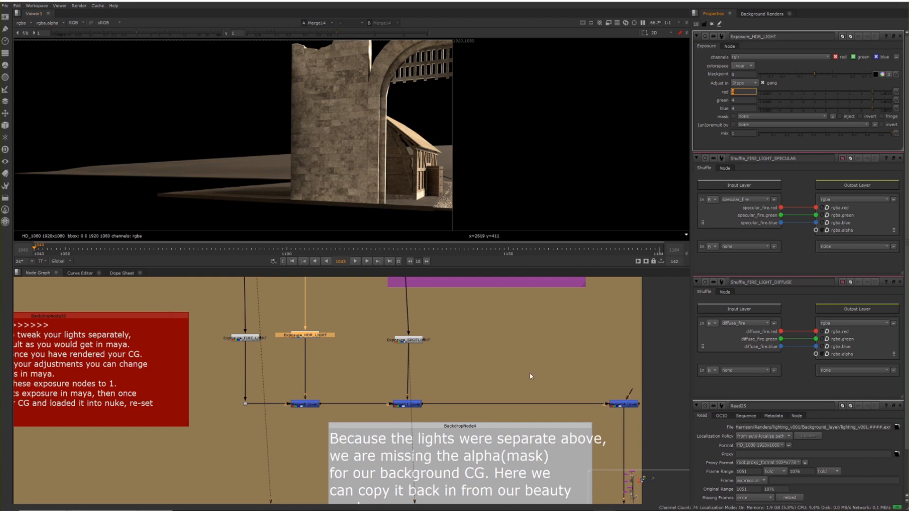
{"action": "scroll", "coordinate": [523, 369], "scroll_direction": "down", "scroll_amount": 2}
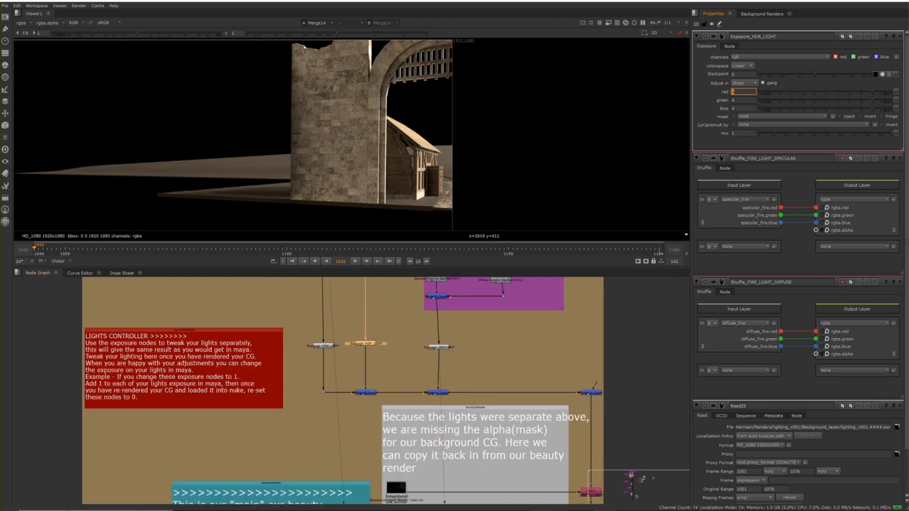
Step: Switch to Maya and close the Render Setup and Hypershade windows
{"action": "left_click", "coordinate": [556, 485]}
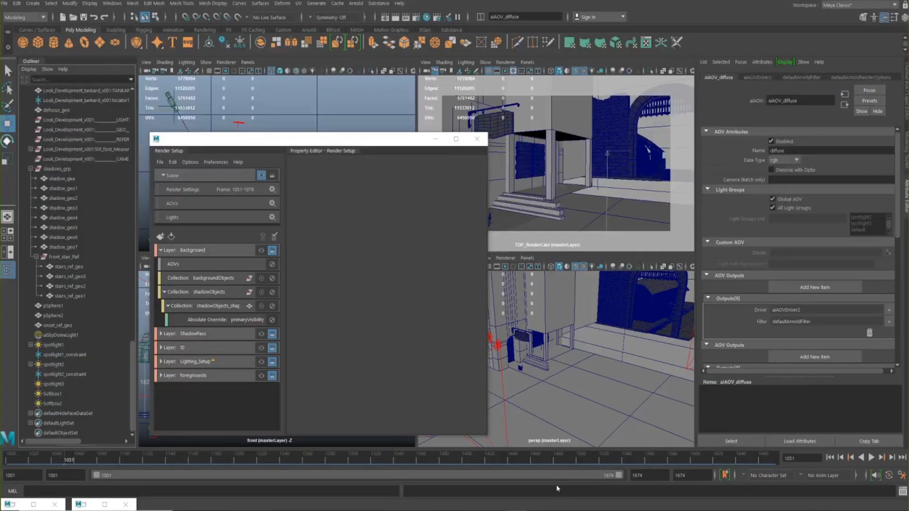
{"action": "left_click", "coordinate": [477, 139]}
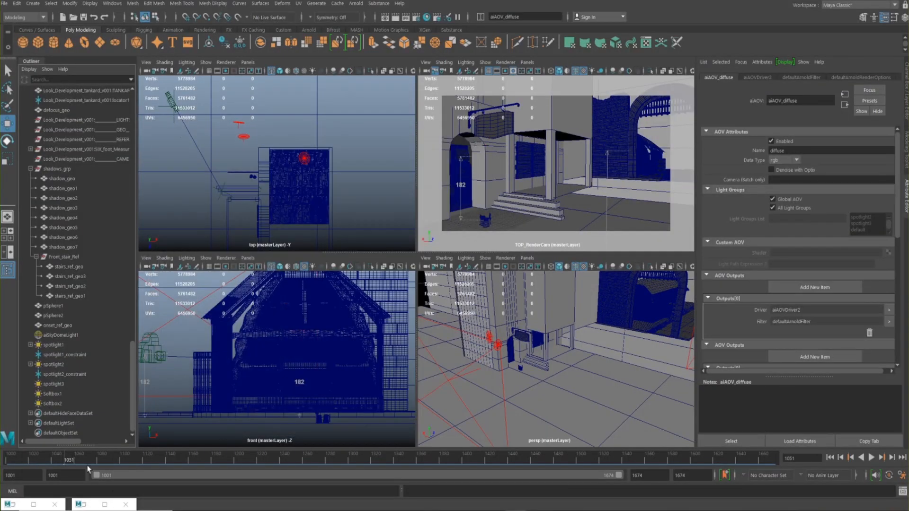
{"action": "left_click", "coordinate": [85, 507]}
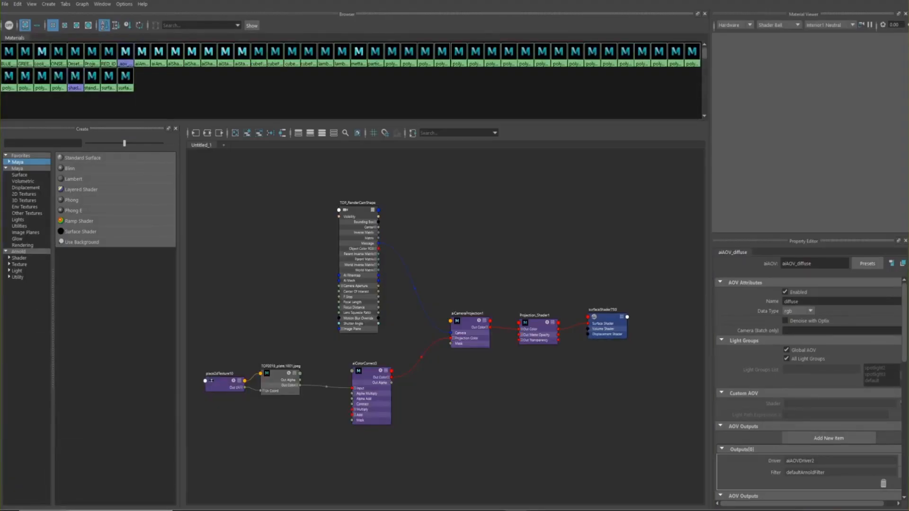
{"action": "left_click", "coordinate": [882, 3]}
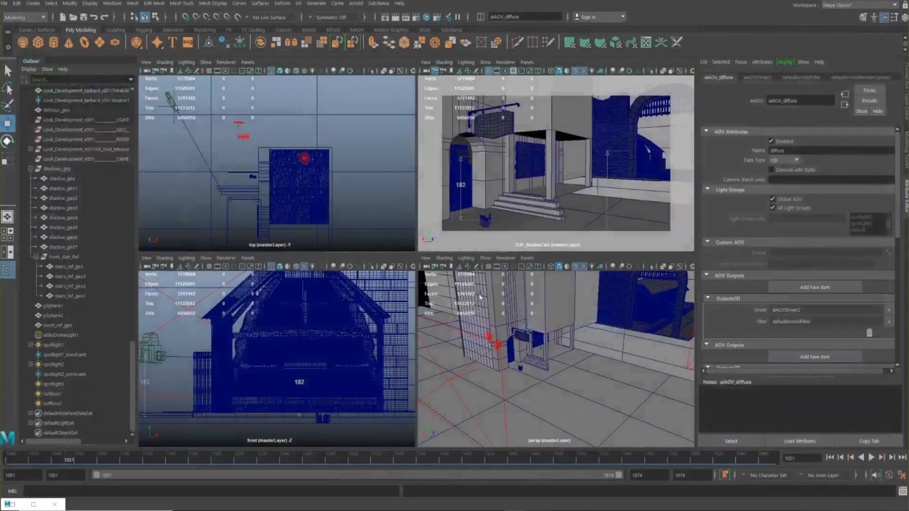
Step: Open the Arnold RenderView, examine the lighting on the castle tower and the other CG in the render, and minimize it again
{"action": "left_click", "coordinate": [14, 507]}
{"action": "left_click_drag", "start_coordinate": [434, 230], "coordinate": [437, 250]}
{"action": "scroll", "coordinate": [325, 217], "scroll_direction": "down", "scroll_amount": 5}
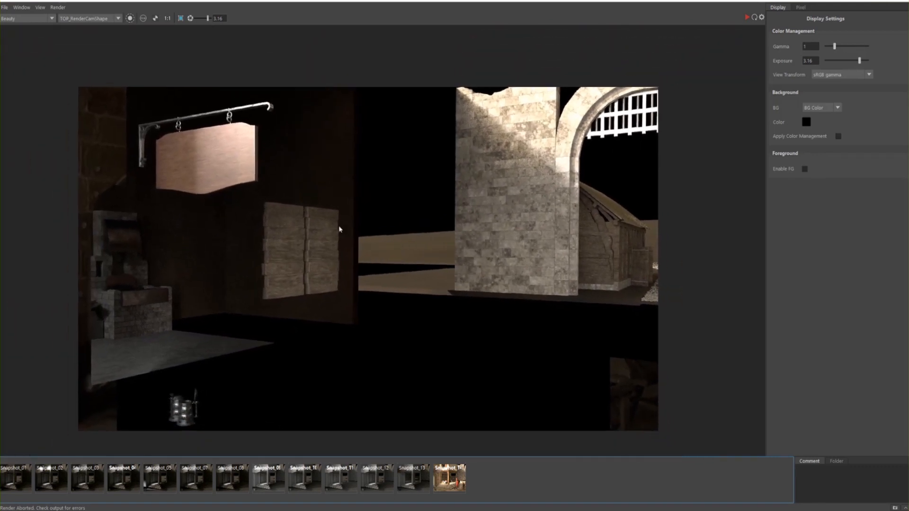
{"action": "scroll", "coordinate": [401, 239], "scroll_direction": "up", "scroll_amount": 2}
{"action": "left_click_drag", "start_coordinate": [452, 255], "coordinate": [485, 290]}
{"action": "scroll", "coordinate": [482, 283], "scroll_direction": "up", "scroll_amount": 1}
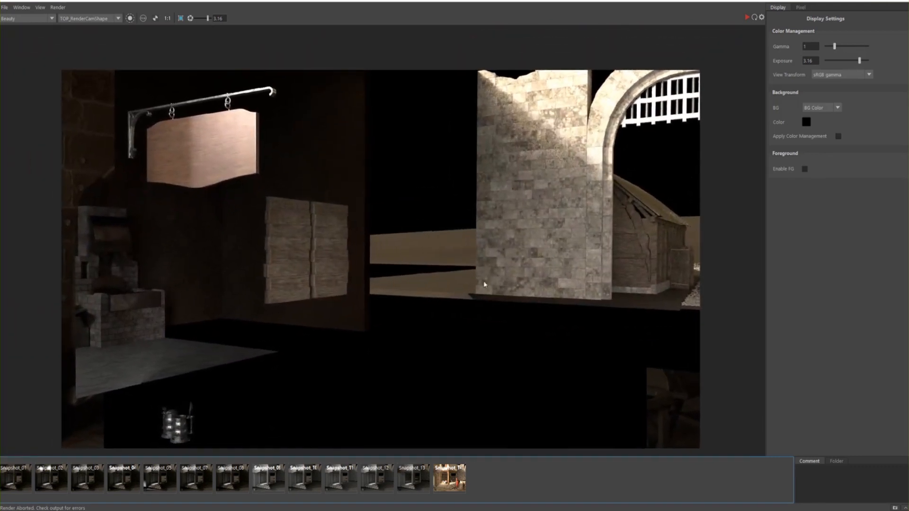
{"action": "scroll", "coordinate": [484, 289], "scroll_direction": "down", "scroll_amount": 4}
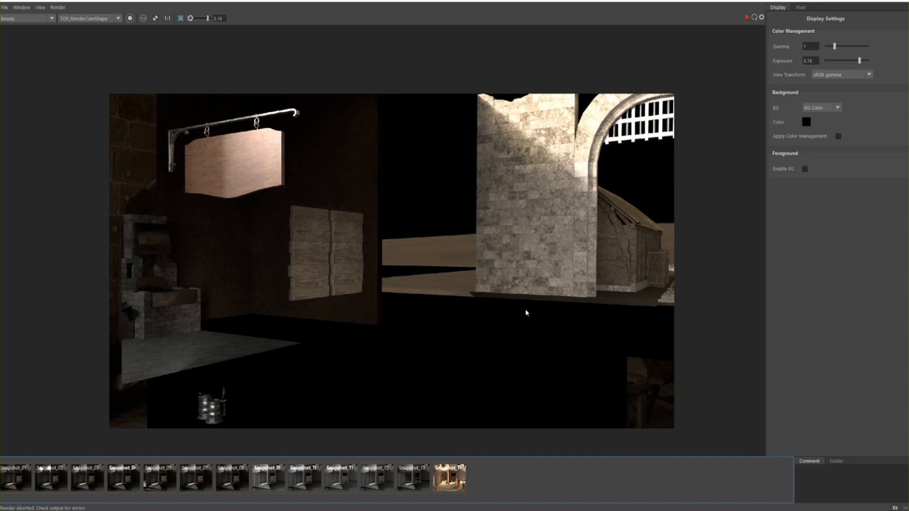
{"action": "left_click_drag", "start_coordinate": [372, 268], "coordinate": [352, 269]}
{"action": "left_click", "coordinate": [855, 2]}
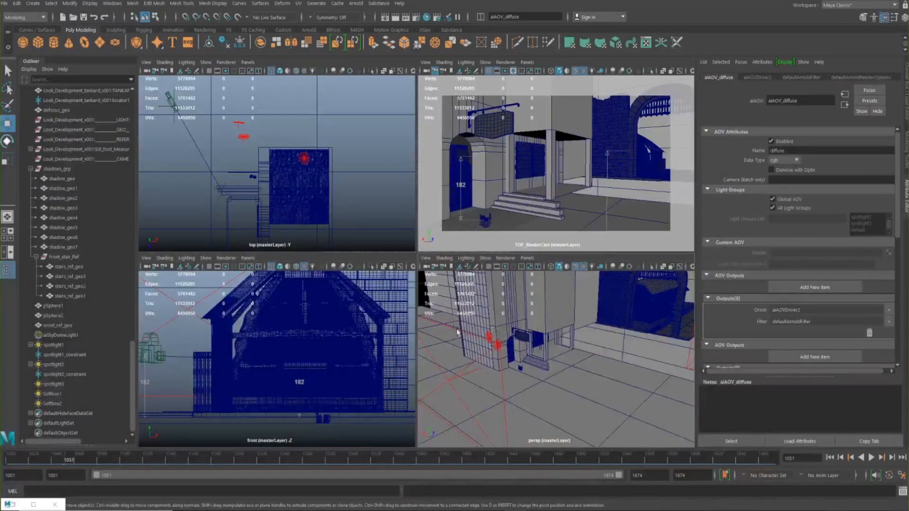
Step: Switch back to the Nuke lighting comp and show the Write2 output at the end of the node tree
{"action": "left_click", "coordinate": [609, 476]}
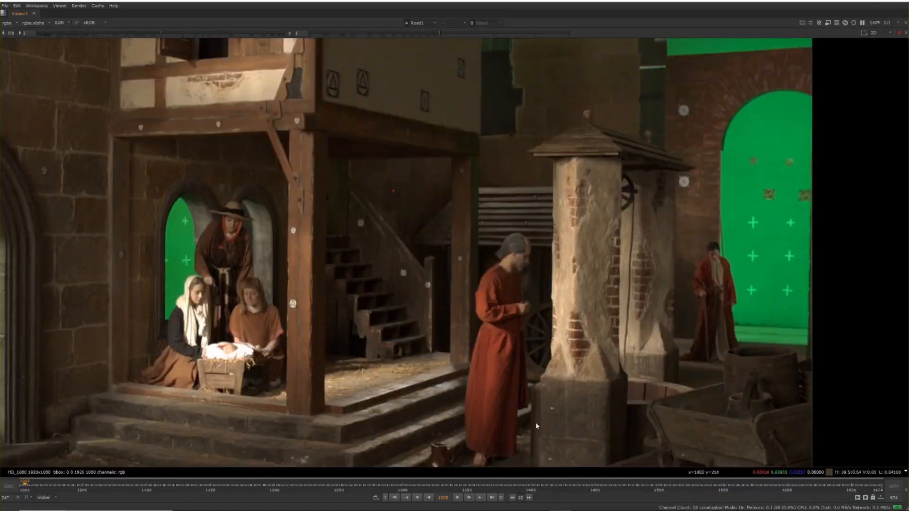
{"action": "key", "text": "space"}
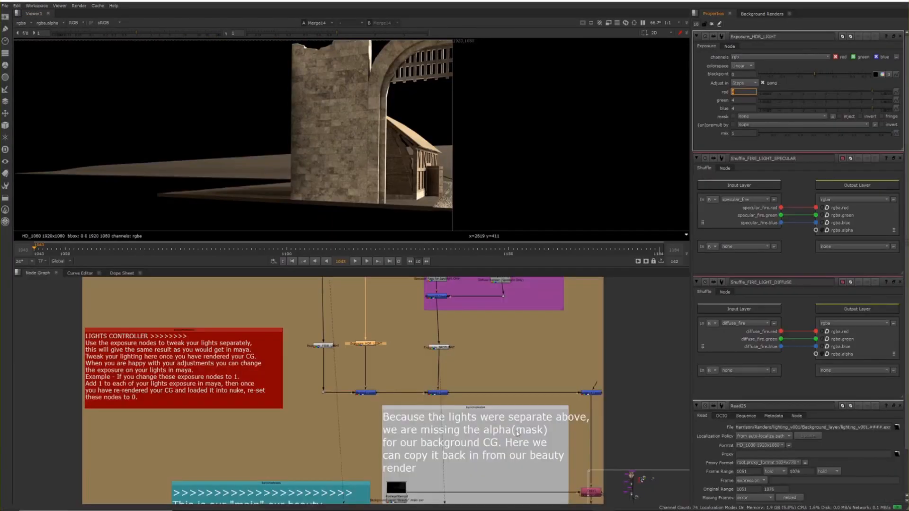
{"action": "scroll", "coordinate": [518, 432], "scroll_direction": "down", "scroll_amount": 10}
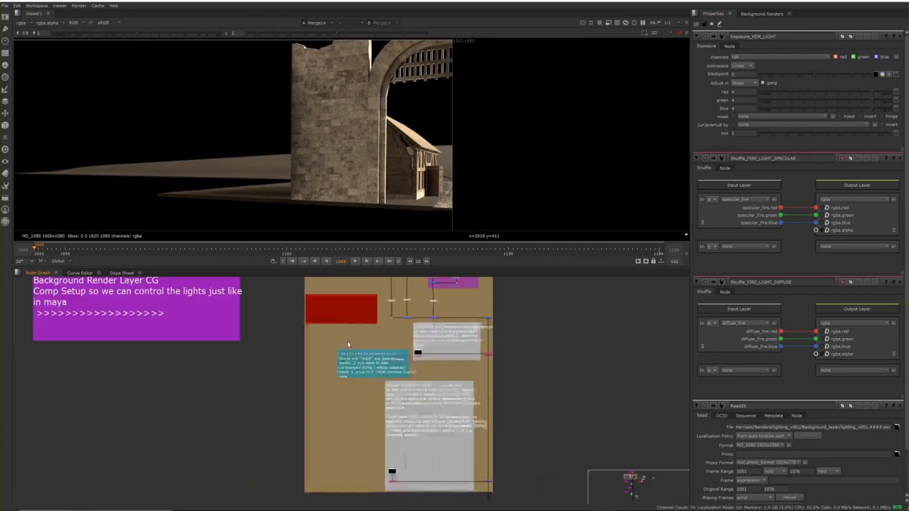
{"action": "scroll", "coordinate": [371, 307], "scroll_direction": "up", "scroll_amount": 6}
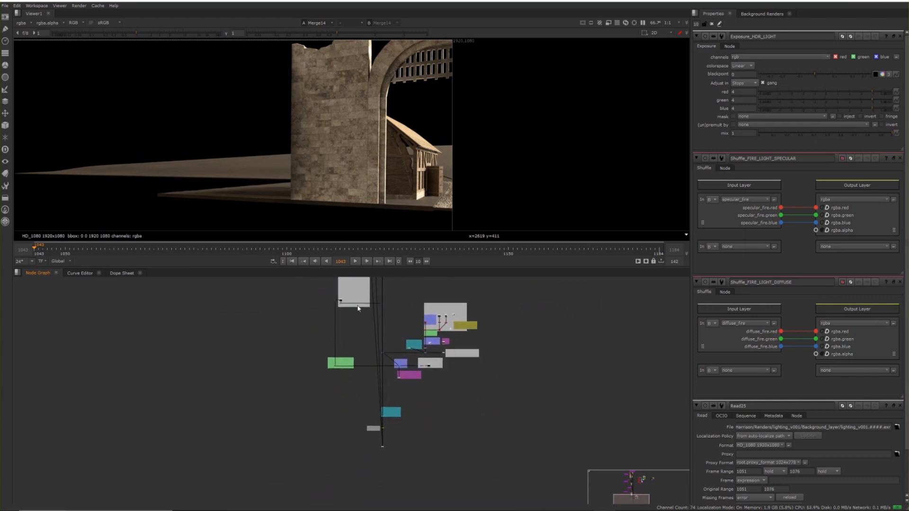
{"action": "left_click", "coordinate": [345, 311]}
{"action": "key", "text": "1"}
{"action": "middle_click_drag", "start_coordinate": [387, 433], "coordinate": [449, 396]}
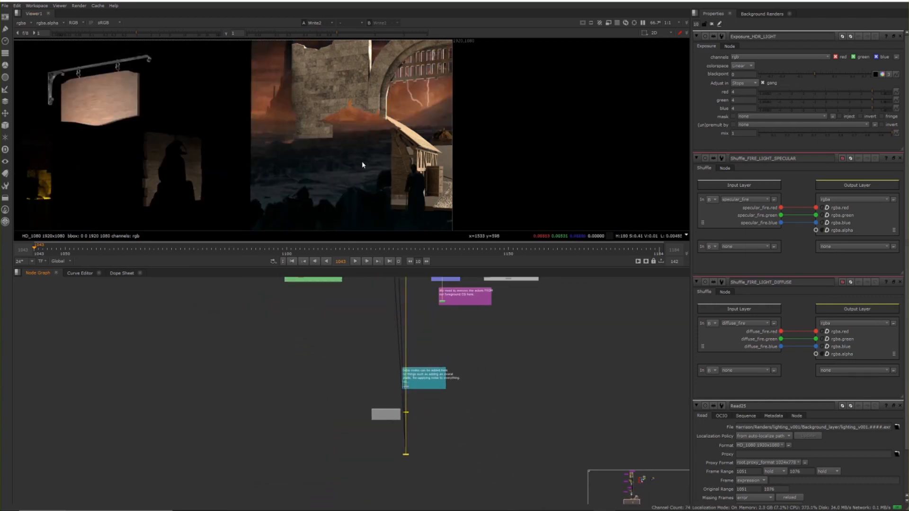
Step: Show the Merge2 output near the backplate roto and foreground alpha nodes and inspect the composite
{"action": "middle_click_drag", "start_coordinate": [380, 360], "coordinate": [305, 439]}
{"action": "middle_click_drag", "start_coordinate": [304, 363], "coordinate": [300, 408]}
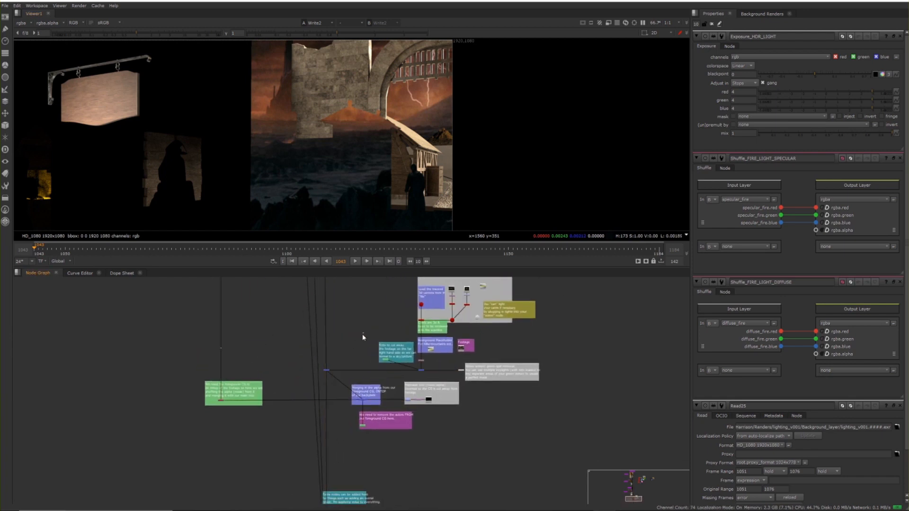
{"action": "key", "text": "1"}
{"action": "middle_click_drag", "start_coordinate": [305, 184], "coordinate": [328, 191]}
{"action": "scroll", "coordinate": [342, 372], "scroll_direction": "up", "scroll_amount": 3}
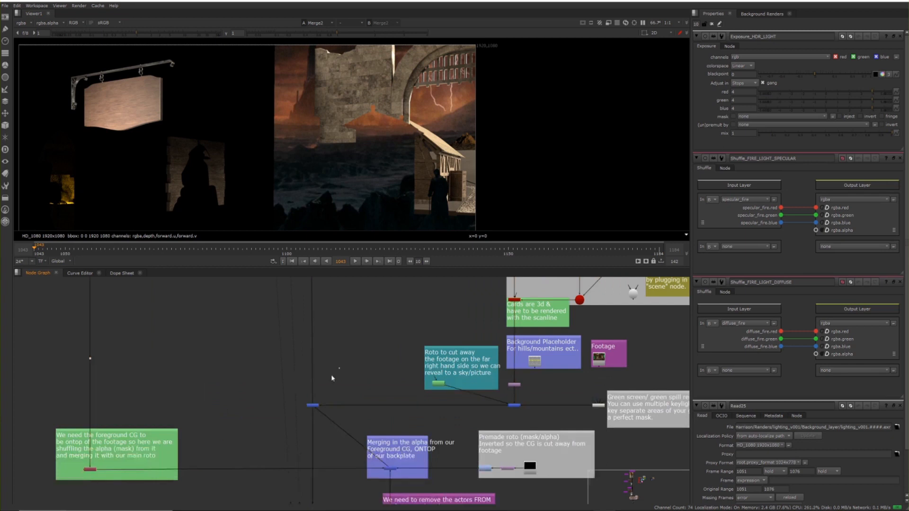
Step: Show the merge nodes above the backplate and foreground alpha section in the viewer and examine how they connect
{"action": "middle_click_drag", "start_coordinate": [381, 312], "coordinate": [345, 412]}
{"action": "scroll", "coordinate": [343, 358], "scroll_direction": "down", "scroll_amount": 2}
{"action": "middle_click_drag", "start_coordinate": [368, 331], "coordinate": [365, 394]}
{"action": "left_click", "coordinate": [293, 363]}
{"action": "key", "text": "1"}
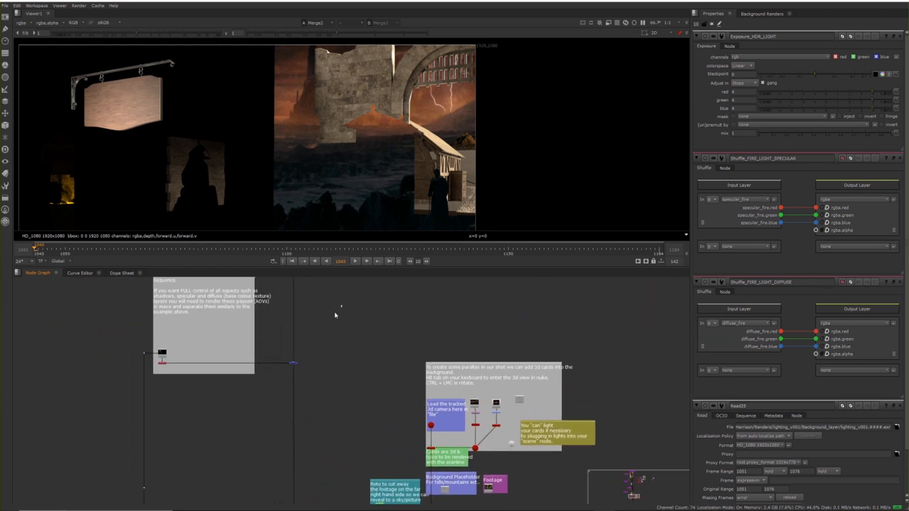
{"action": "middle_click_drag", "start_coordinate": [359, 280], "coordinate": [296, 227]}
{"action": "middle_click_drag", "start_coordinate": [264, 419], "coordinate": [364, 326]}
{"action": "scroll", "coordinate": [364, 327], "scroll_direction": "up", "scroll_amount": 4}
{"action": "left_click_drag", "start_coordinate": [255, 396], "coordinate": [270, 399]}
{"action": "key", "text": "1"}
{"action": "middle_click_drag", "start_coordinate": [309, 366], "coordinate": [338, 347]}
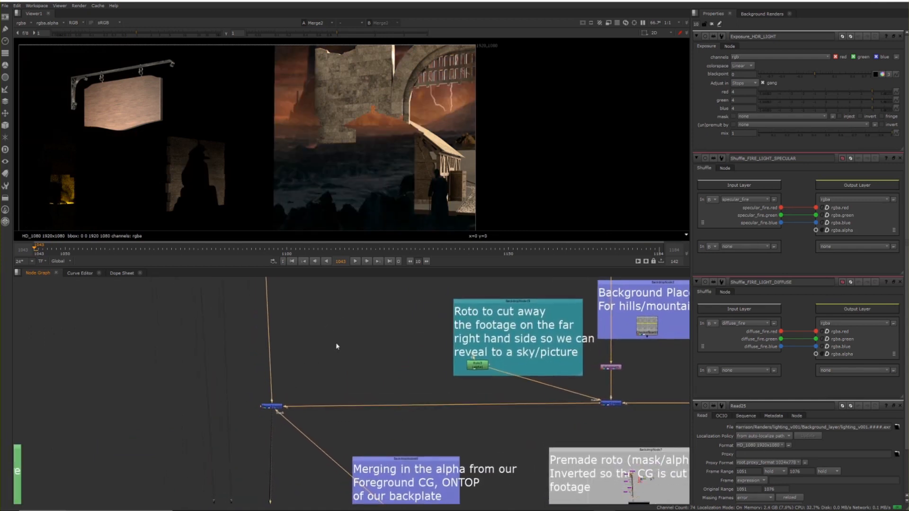
Step: Find the Most Basic Comp Example in the node graph and show its Write1 output in the viewer
{"action": "scroll", "coordinate": [337, 348], "scroll_direction": "down", "scroll_amount": 2}
{"action": "scroll", "coordinate": [311, 343], "scroll_direction": "down", "scroll_amount": 2}
{"action": "middle_click_drag", "start_coordinate": [379, 392], "coordinate": [352, 372]}
{"action": "scroll", "coordinate": [352, 371], "scroll_direction": "up", "scroll_amount": 2}
{"action": "key", "text": "space"}
{"action": "middle_click_drag", "start_coordinate": [442, 347], "coordinate": [251, 475]}
{"action": "scroll", "coordinate": [524, 200], "scroll_direction": "down", "scroll_amount": 6}
{"action": "middle_click_drag", "start_coordinate": [524, 200], "coordinate": [407, 468]}
{"action": "middle_click_drag", "start_coordinate": [540, 241], "coordinate": [487, 459]}
{"action": "scroll", "coordinate": [504, 276], "scroll_direction": "up", "scroll_amount": 6}
{"action": "scroll", "coordinate": [473, 221], "scroll_direction": "down", "scroll_amount": 1}
{"action": "middle_click_drag", "start_coordinate": [368, 267], "coordinate": [431, 229]}
{"action": "scroll", "coordinate": [431, 229], "scroll_direction": "down", "scroll_amount": 2}
{"action": "key", "text": "space"}
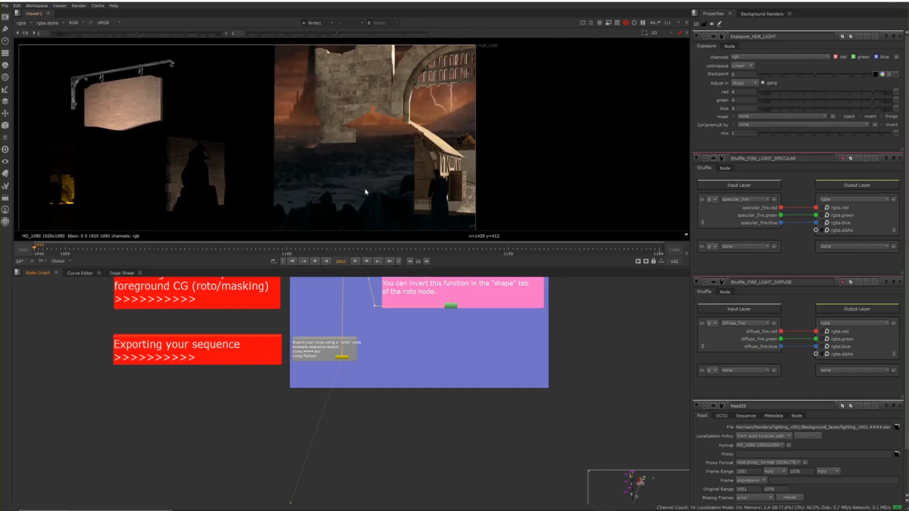
Step: Inspect the basic comp's Write1 image in the enlarged viewer and return to the normal layout
{"action": "key", "text": "space"}
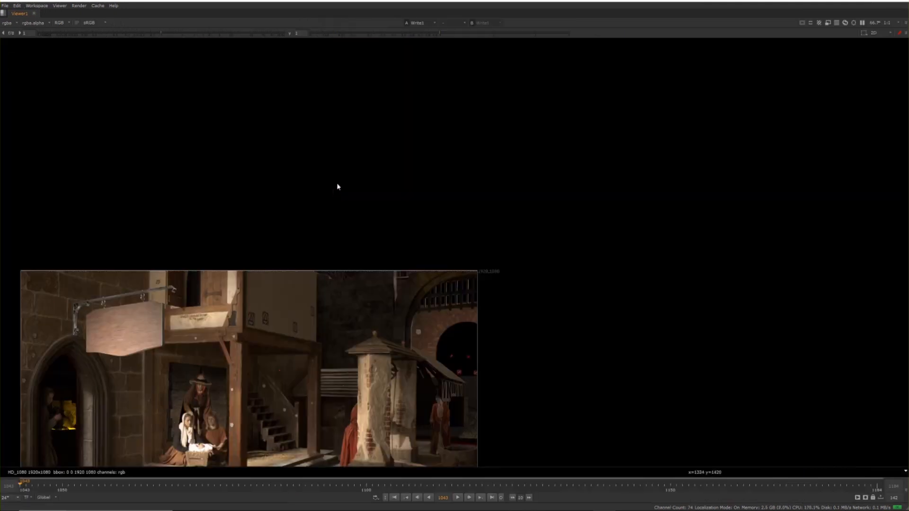
{"action": "middle_click_drag", "start_coordinate": [235, 229], "coordinate": [287, 176]}
{"action": "scroll", "coordinate": [300, 230], "scroll_direction": "up", "scroll_amount": 3}
{"action": "middle_click_drag", "start_coordinate": [300, 217], "coordinate": [239, 202]}
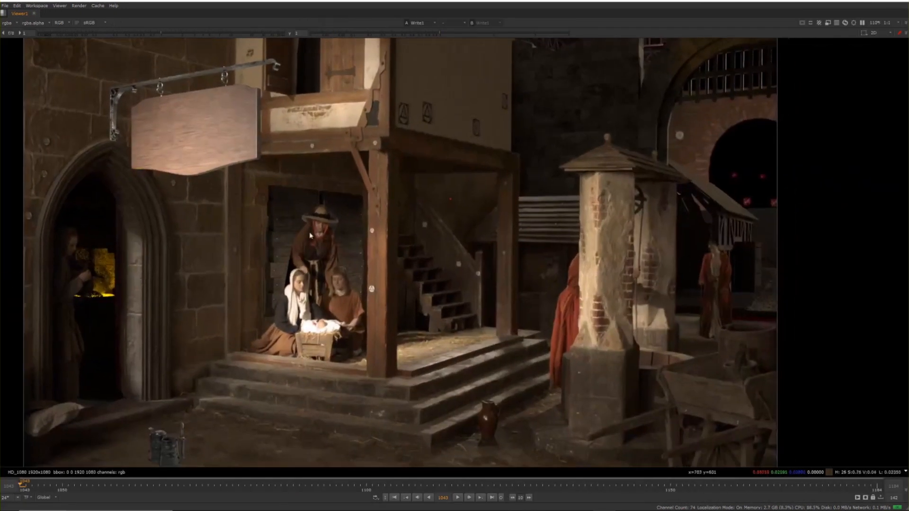
{"action": "scroll", "coordinate": [309, 241], "scroll_direction": "down", "scroll_amount": 3}
{"action": "scroll", "coordinate": [308, 241], "scroll_direction": "up", "scroll_amount": 1}
{"action": "key", "text": "space"}
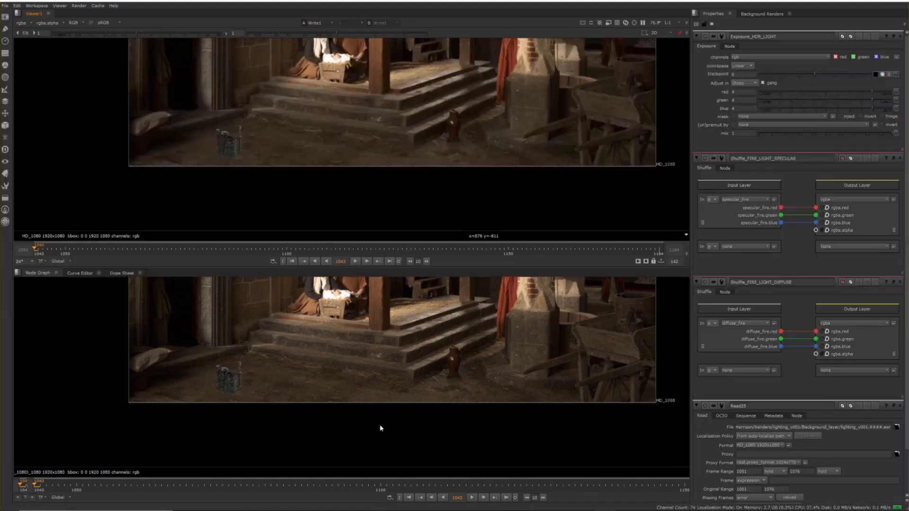
Step: Enlarge the node graph and examine how the background and blacksmith room render layers are merged in the basic comp
{"action": "key", "text": "space"}
{"action": "middle_click_drag", "start_coordinate": [436, 290], "coordinate": [400, 440]}
{"action": "middle_click_drag", "start_coordinate": [386, 216], "coordinate": [408, 454]}
{"action": "middle_click_drag", "start_coordinate": [355, 81], "coordinate": [348, 237]}
{"action": "scroll", "coordinate": [312, 208], "scroll_direction": "up", "scroll_amount": 6}
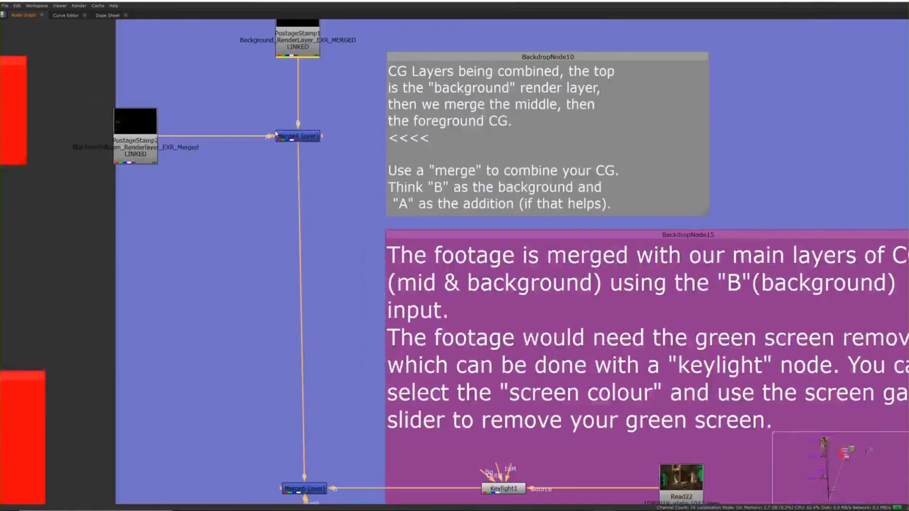
{"action": "middle_click_drag", "start_coordinate": [313, 208], "coordinate": [335, 327]}
{"action": "left_click_drag", "start_coordinate": [332, 138], "coordinate": [318, 138]}
{"action": "left_click_drag", "start_coordinate": [172, 262], "coordinate": [158, 263]}
{"action": "scroll", "coordinate": [238, 388], "scroll_direction": "down", "scroll_amount": 2}
Step: Examine the Merge6 and Keylight1 nodes that add the backplate footage to the basic comp
{"action": "middle_click_drag", "start_coordinate": [238, 388], "coordinate": [264, 341]}
{"action": "scroll", "coordinate": [287, 402], "scroll_direction": "down", "scroll_amount": 6}
{"action": "middle_click_drag", "start_coordinate": [287, 403], "coordinate": [319, 267]}
{"action": "scroll", "coordinate": [318, 325], "scroll_direction": "up", "scroll_amount": 7}
{"action": "middle_click_drag", "start_coordinate": [446, 354], "coordinate": [417, 343]}
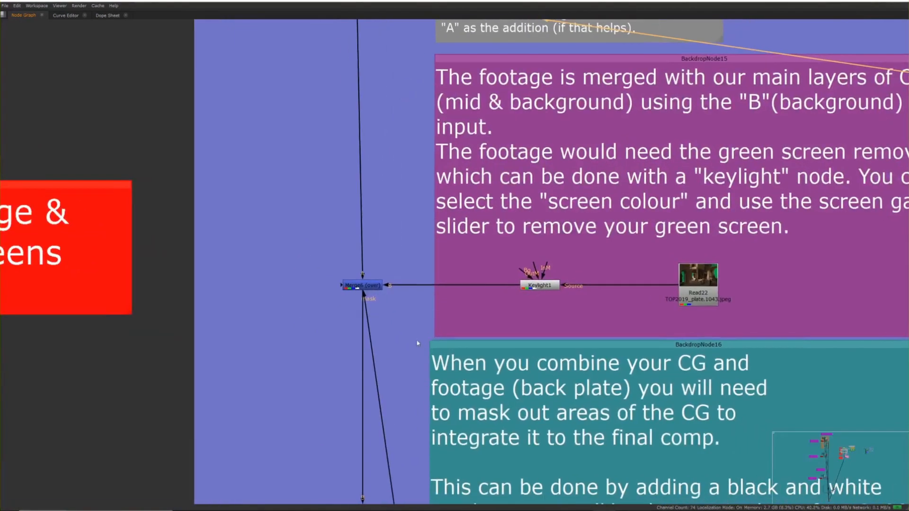
{"action": "left_click", "coordinate": [373, 286]}
{"action": "scroll", "coordinate": [379, 290], "scroll_direction": "down", "scroll_amount": 3}
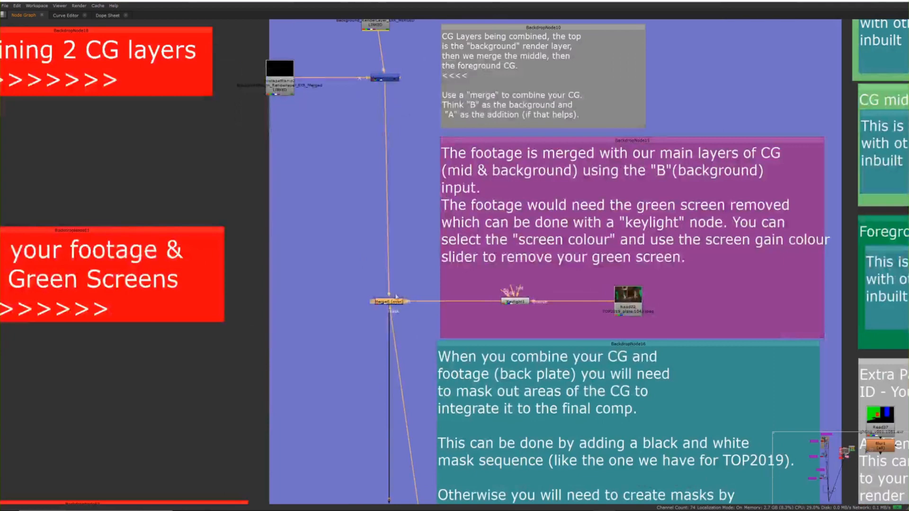
{"action": "scroll", "coordinate": [560, 318], "scroll_direction": "down", "scroll_amount": 5}
{"action": "middle_click_drag", "start_coordinate": [449, 186], "coordinate": [411, 100]}
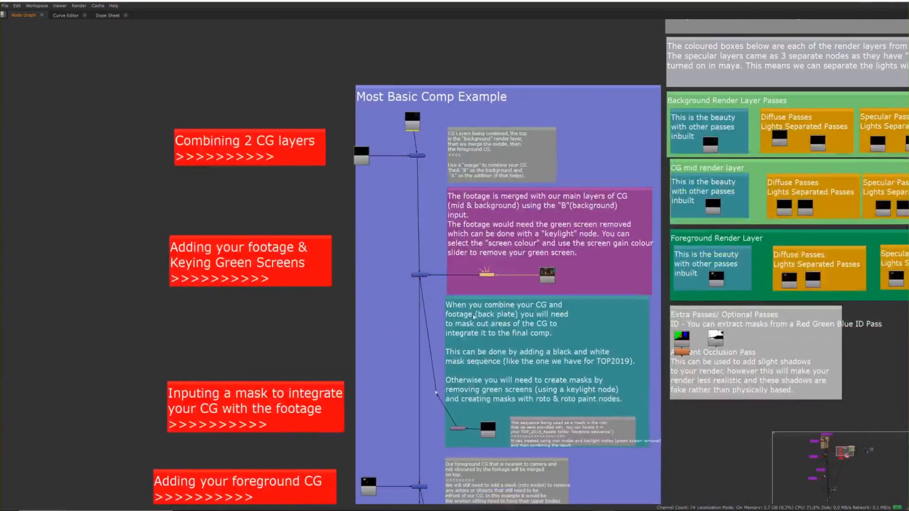
Step: Examine the TOP_ROTO mask sequence that integrates the CG with the footage
{"action": "scroll", "coordinate": [411, 100], "scroll_direction": "up", "scroll_amount": 2}
{"action": "middle_click_drag", "start_coordinate": [495, 274], "coordinate": [482, 250]}
{"action": "scroll", "coordinate": [478, 245], "scroll_direction": "up", "scroll_amount": 5}
{"action": "scroll", "coordinate": [484, 238], "scroll_direction": "down", "scroll_amount": 2}
{"action": "left_click", "coordinate": [543, 245]}
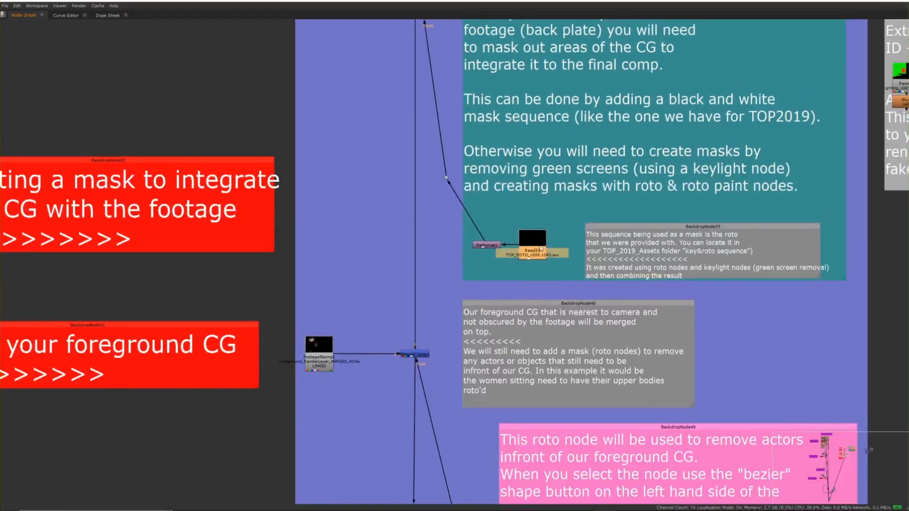
{"action": "scroll", "coordinate": [505, 285], "scroll_direction": "down", "scroll_amount": 2}
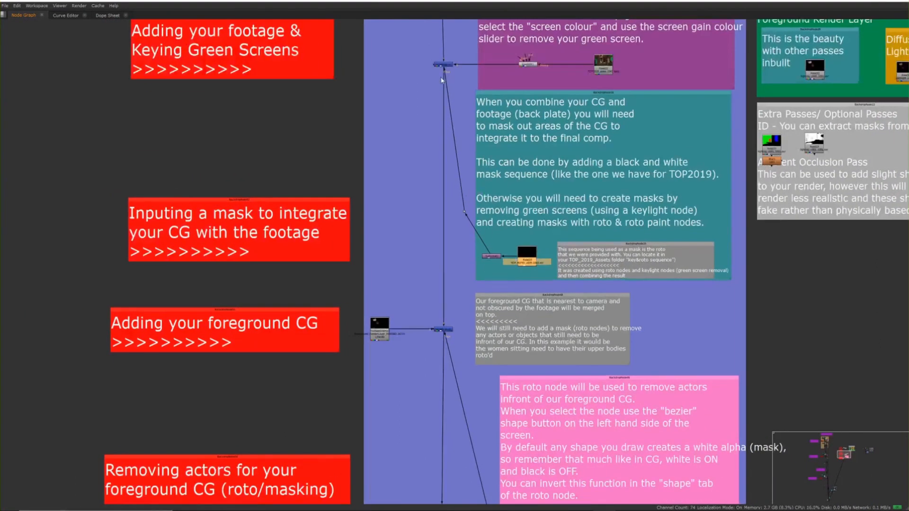
Step: Examine the foreground CG merge, the actor-removal roto and the export section of the basic comp
{"action": "middle_click_drag", "start_coordinate": [424, 254], "coordinate": [478, 167]}
{"action": "scroll", "coordinate": [412, 230], "scroll_direction": "up", "scroll_amount": 6}
{"action": "mouse_move", "coordinate": [483, 261]}
{"action": "left_mouse_down"}
{"action": "mouse_move", "coordinate": [494, 266]}
{"action": "mouse_move", "coordinate": [486, 256]}
{"action": "mouse_move", "coordinate": [480, 268]}
{"action": "left_mouse_up"}
{"action": "scroll", "coordinate": [563, 330], "scroll_direction": "down", "scroll_amount": 4}
{"action": "scroll", "coordinate": [544, 337], "scroll_direction": "down", "scroll_amount": 6}
{"action": "scroll", "coordinate": [449, 356], "scroll_direction": "up", "scroll_amount": 2}
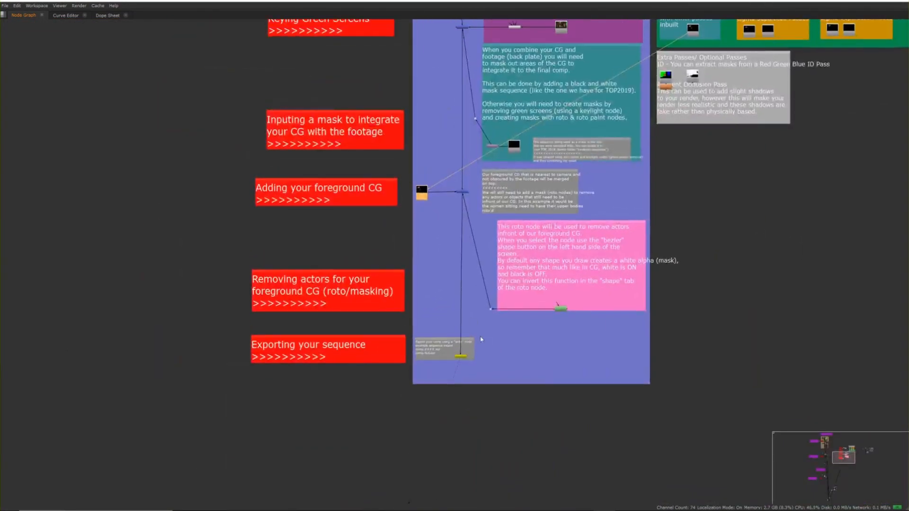
Step: Check the complete basic comp image in the enlarged viewer and return to the enlarged node graph
{"action": "key", "text": "space"}
{"action": "key", "text": "space"}
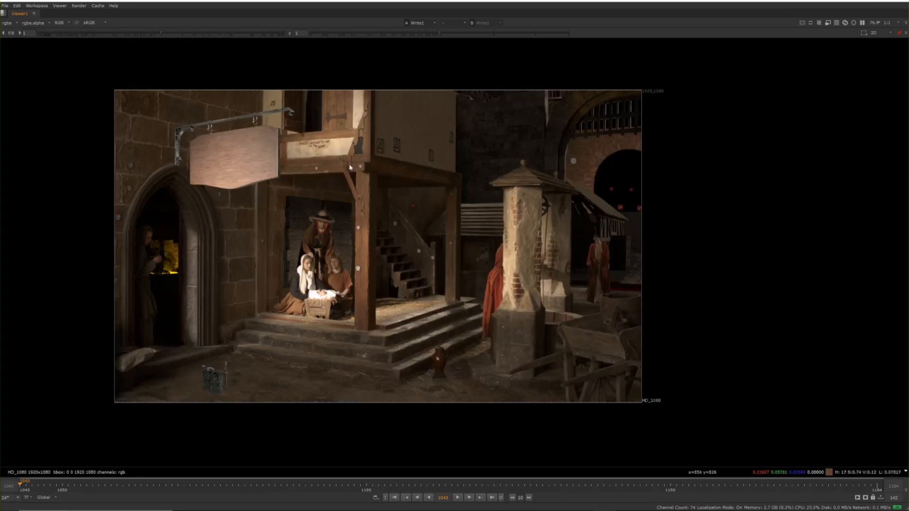
{"action": "key", "text": "space"}
{"action": "key", "text": "space"}
Step: Examine the Intermediate Comp Setup with its fire, HDR and spotlight shuffles and separate exposure nodes
{"action": "middle_click_drag", "start_coordinate": [384, 176], "coordinate": [435, 408]}
{"action": "scroll", "coordinate": [404, 209], "scroll_direction": "down", "scroll_amount": 4}
{"action": "middle_click_drag", "start_coordinate": [373, 225], "coordinate": [611, 332]}
{"action": "middle_click_drag", "start_coordinate": [370, 227], "coordinate": [456, 396]}
{"action": "middle_click_drag", "start_coordinate": [368, 205], "coordinate": [274, 278]}
{"action": "scroll", "coordinate": [265, 261], "scroll_direction": "up", "scroll_amount": 7}
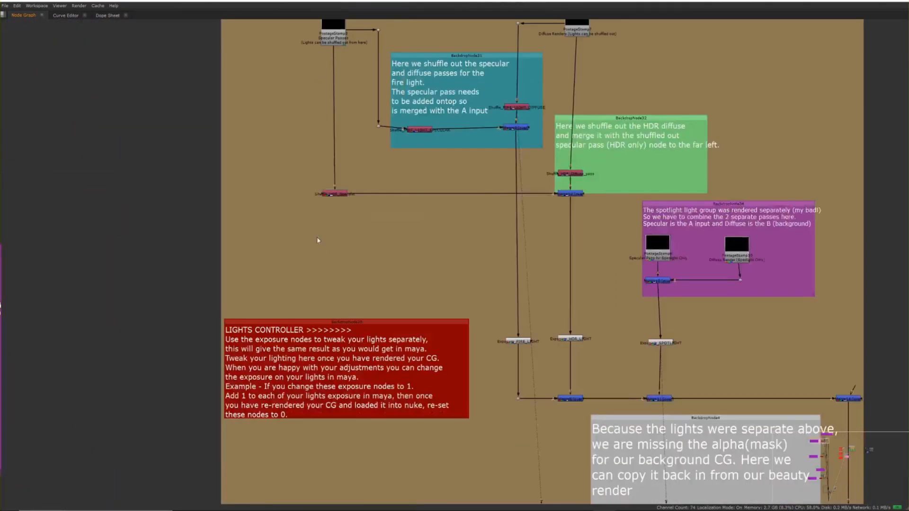
{"action": "middle_click_drag", "start_coordinate": [420, 219], "coordinate": [315, 233]}
{"action": "scroll", "coordinate": [314, 227], "scroll_direction": "down", "scroll_amount": 4}
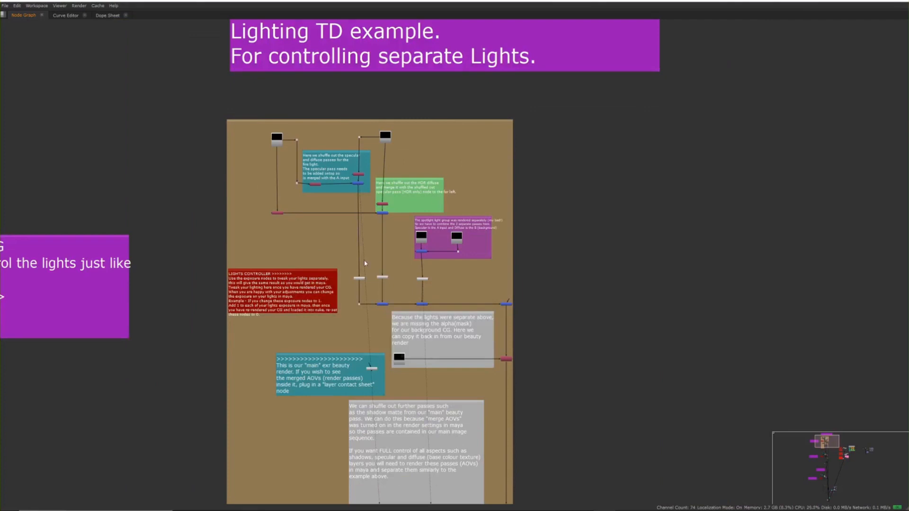
{"action": "scroll", "coordinate": [349, 223], "scroll_direction": "up", "scroll_amount": 4}
{"action": "scroll", "coordinate": [339, 225], "scroll_direction": "down", "scroll_amount": 5}
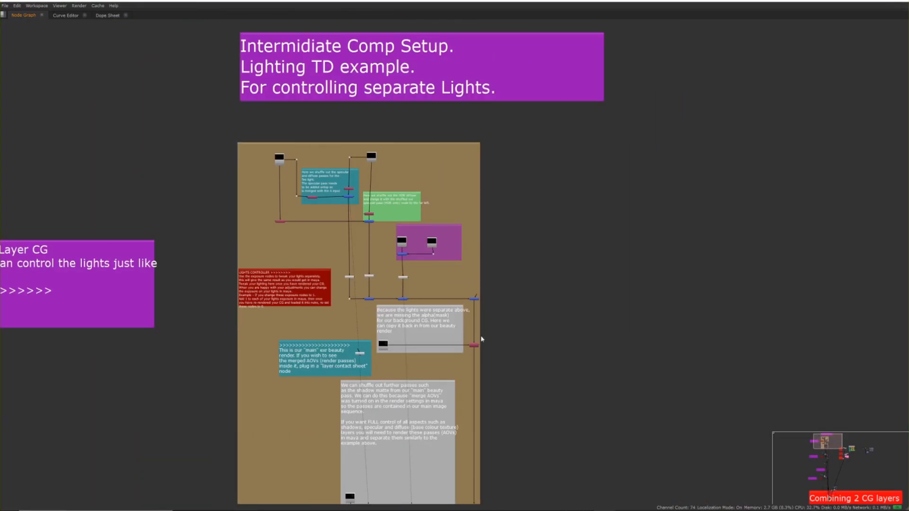
Step: Return to the enlarged viewer and look over the CG sign and castle backplate in the Write1 composite
{"action": "middle_click_drag", "start_coordinate": [313, 244], "coordinate": [487, 294]}
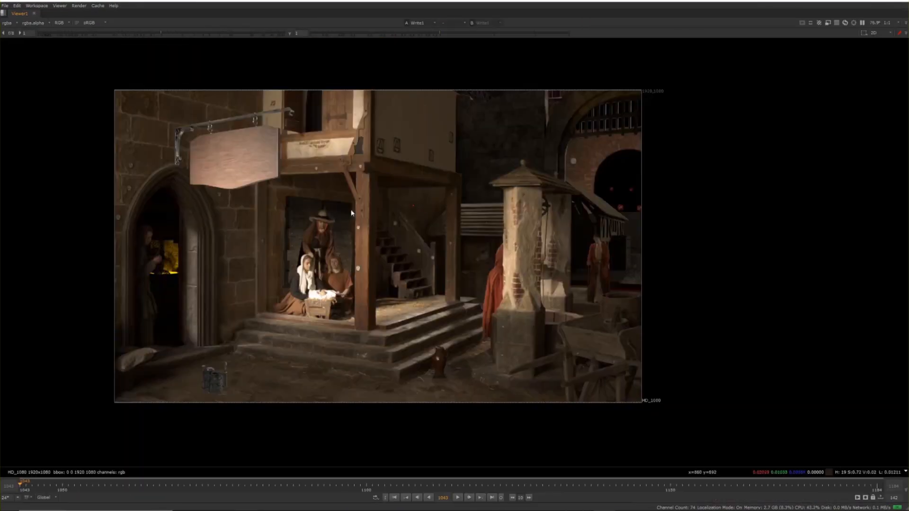
{"action": "scroll", "coordinate": [356, 213], "scroll_direction": "up", "scroll_amount": 3}
{"action": "scroll", "coordinate": [356, 213], "scroll_direction": "down", "scroll_amount": 4}
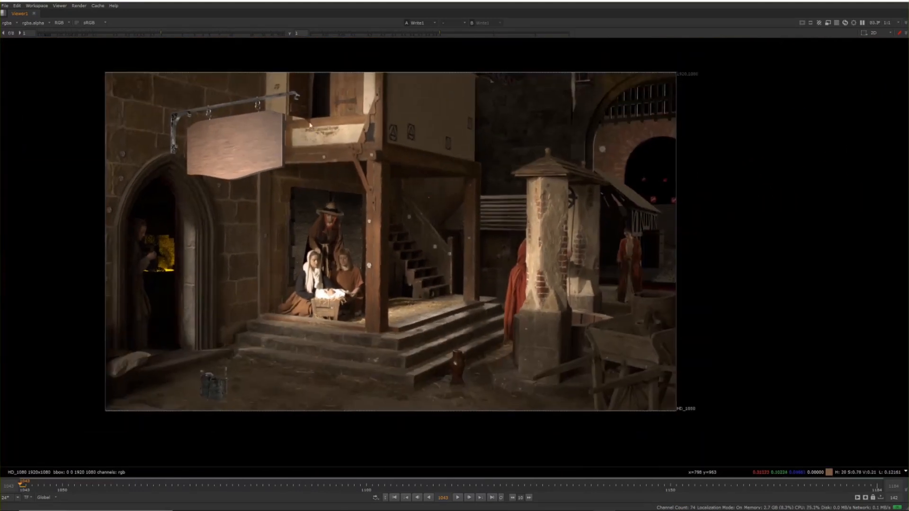